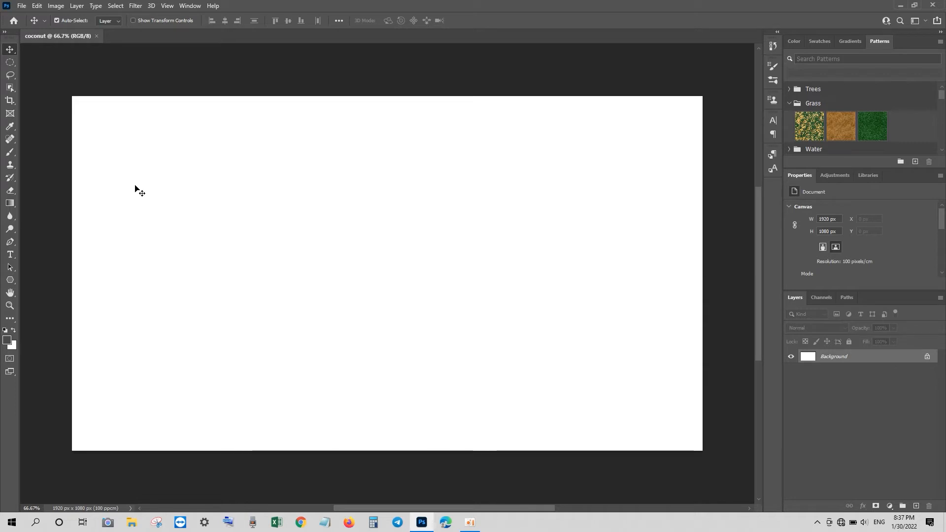
Drag a near-circular elliptical selection on the left half of the canvas
left_click(10, 62)
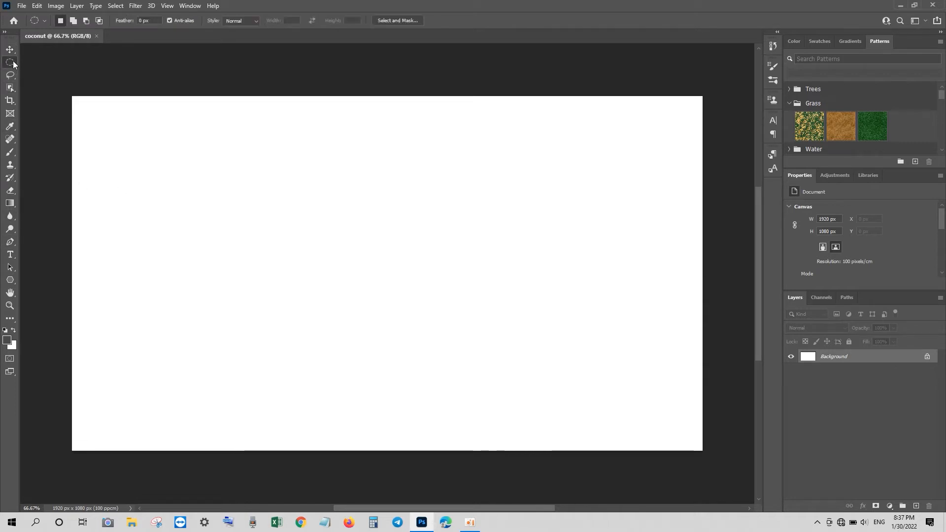
left_click_drag(218, 202, 358, 338)
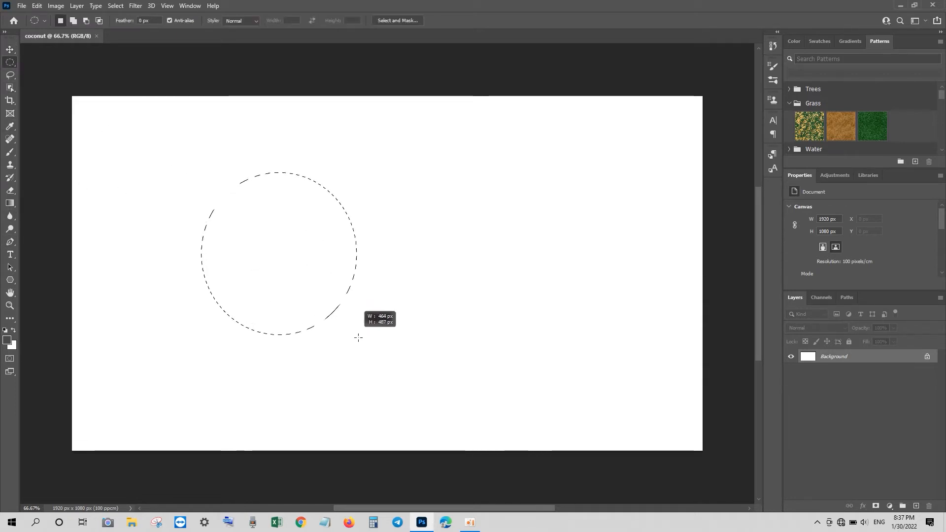
left_click_drag(391, 406, 442, 408)
Fill the circle with light green on a new Layer 1
left_click(916, 506)
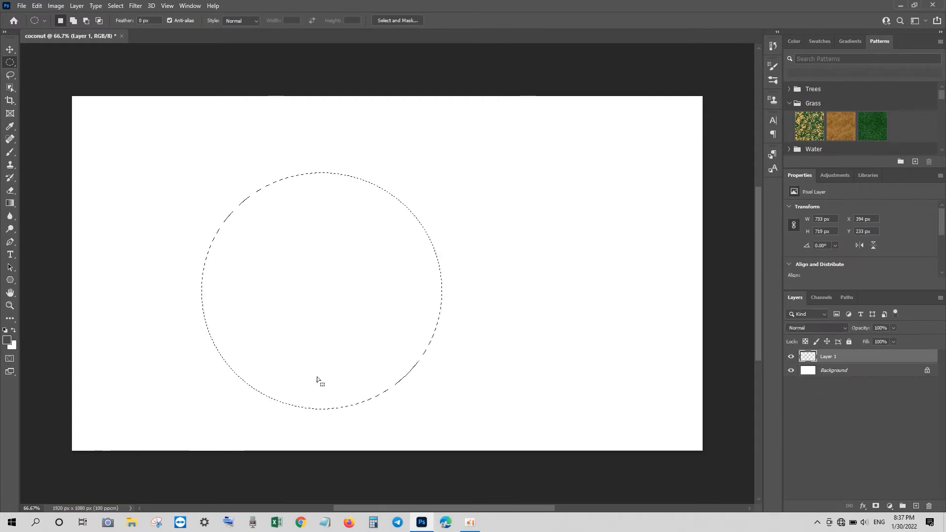
left_click(12, 346)
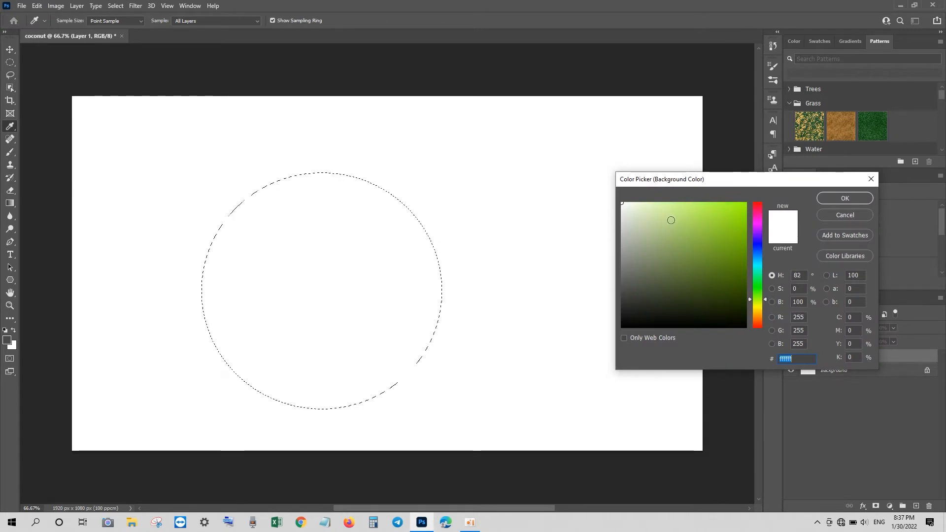
left_click(674, 228)
left_click(843, 198)
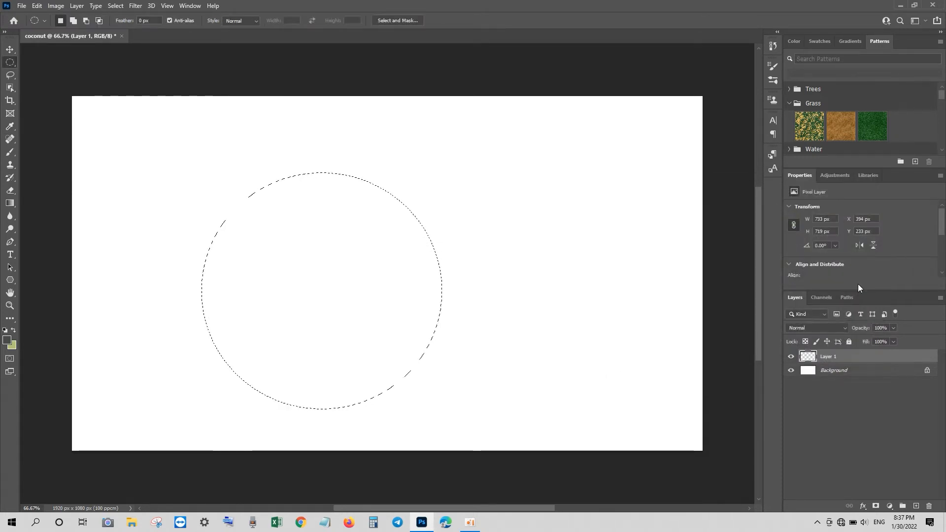
key("ctrl+BackSpace")
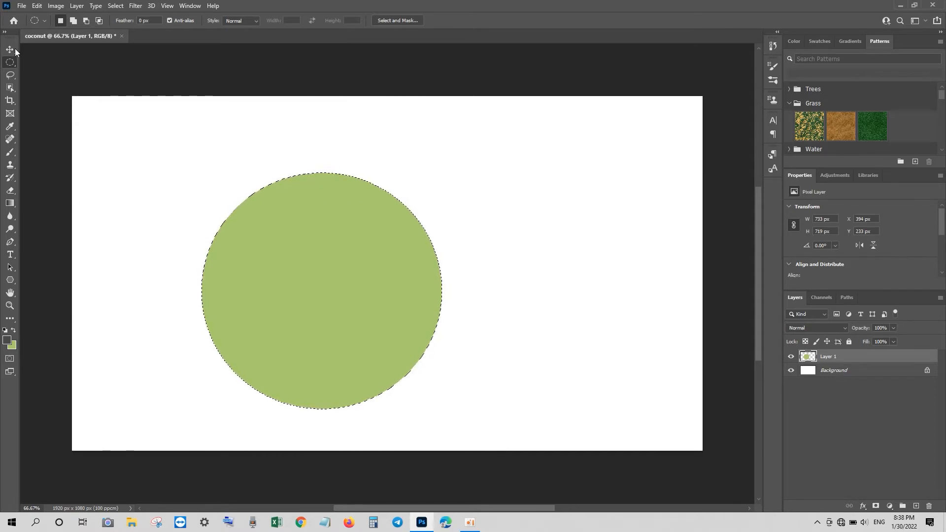
Distort the green circle, pulling both top corners inward to narrow its top
key("v")
key("ctrl+t")
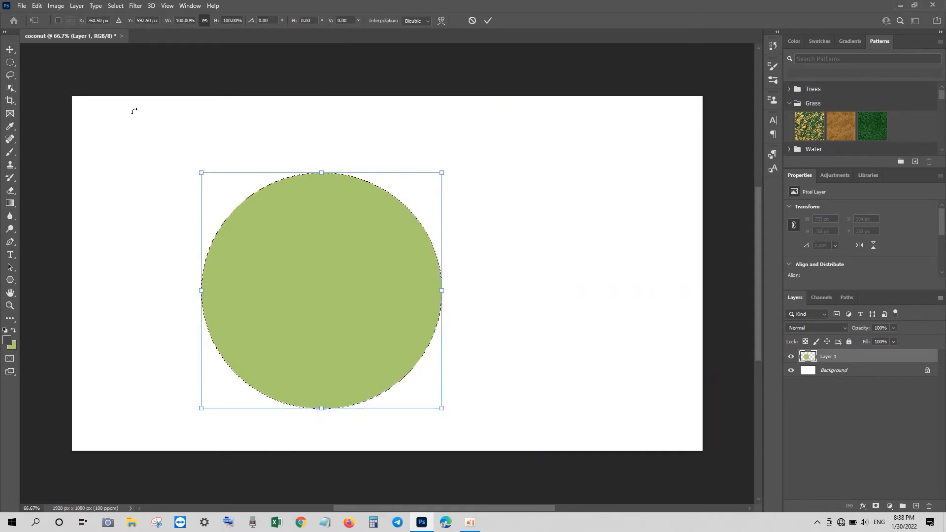
right_click(273, 211)
left_click(301, 257)
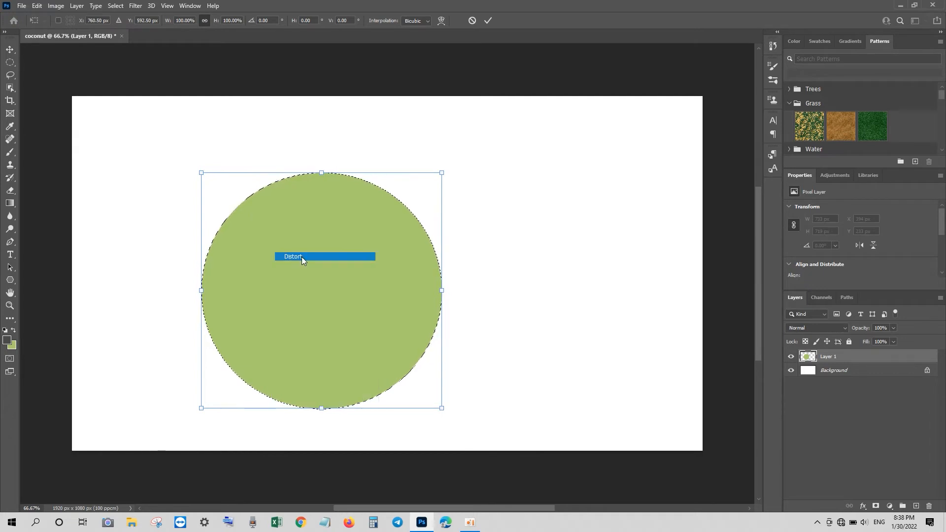
left_click_drag(441, 175, 421, 174)
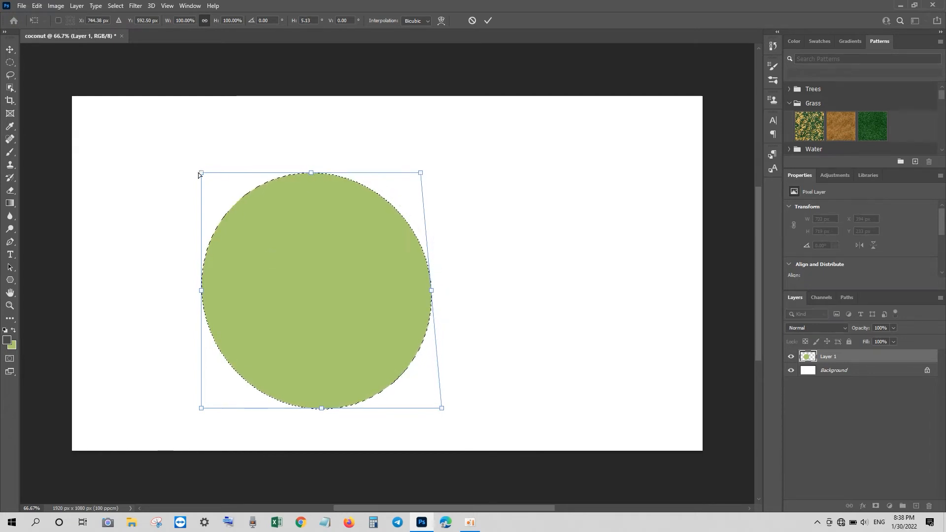
left_click_drag(201, 173, 227, 182)
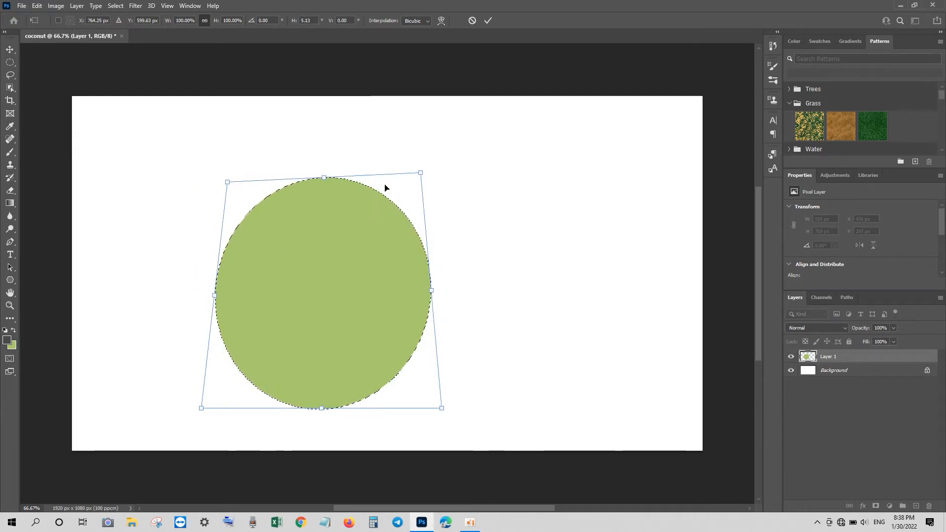
left_click_drag(419, 174, 394, 170)
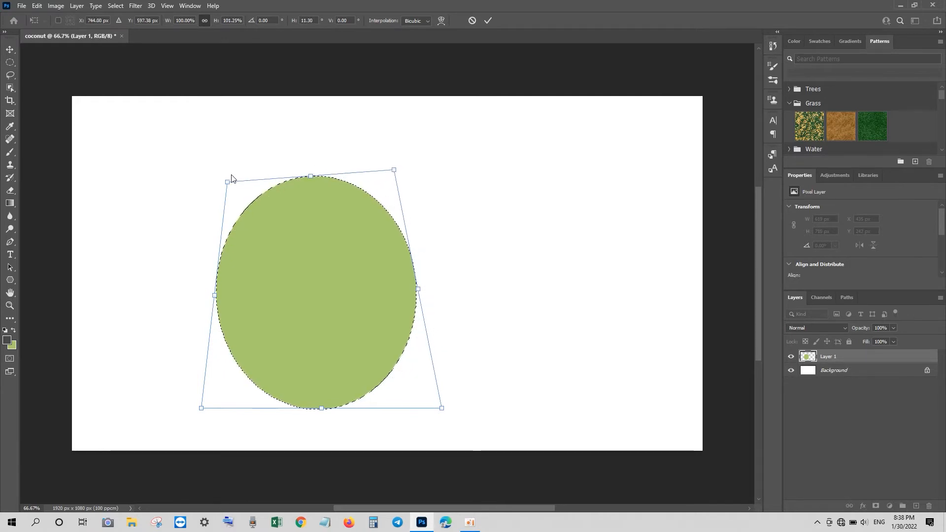
left_click_drag(227, 182, 245, 174)
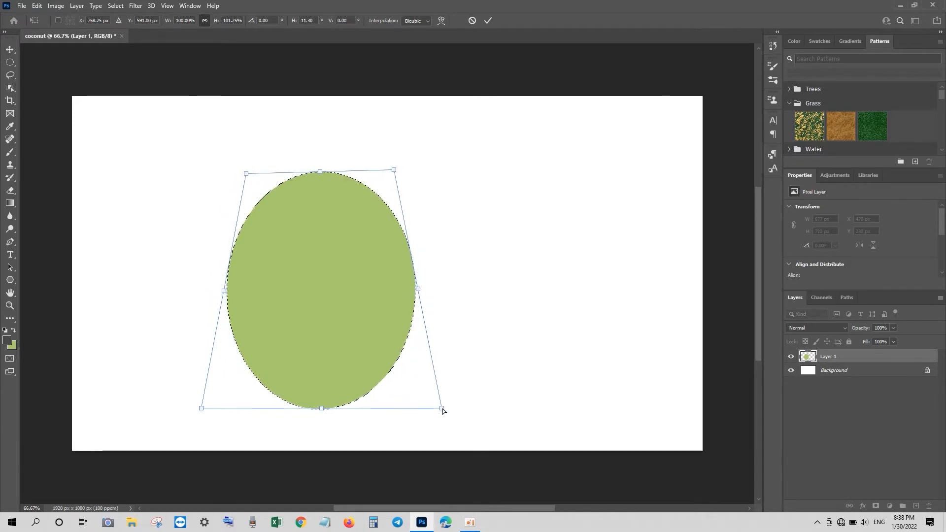
Spread the bottom corners outward and down and tuck the top corners in further
left_click_drag(442, 408, 466, 407)
left_click_drag(201, 409, 171, 428)
left_click_drag(466, 406, 480, 428)
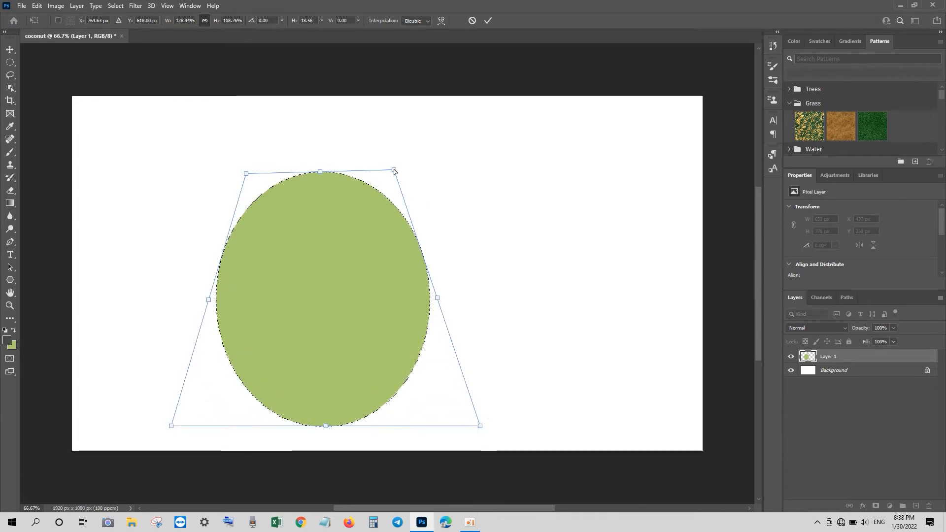
left_click_drag(394, 169, 383, 158)
left_click_drag(245, 174, 269, 161)
key("Escape")
key("ctrl+t")
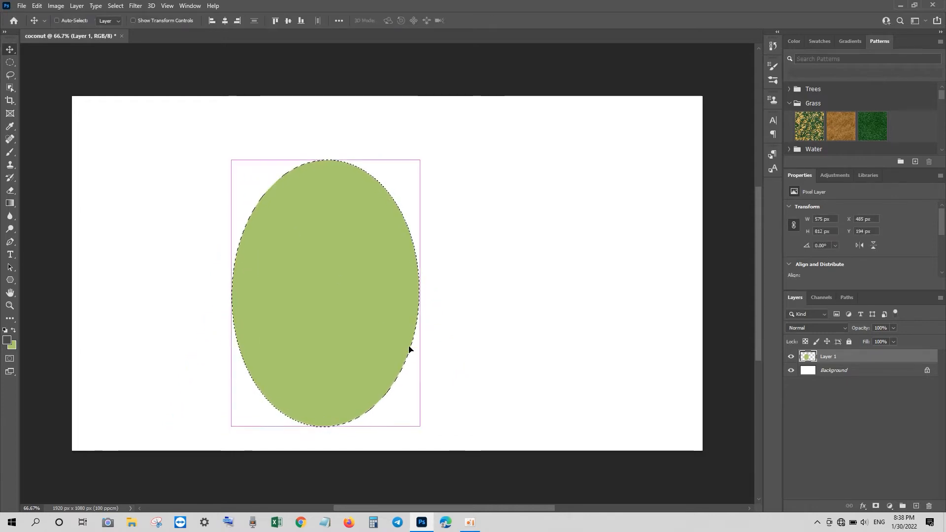
right_click(416, 220)
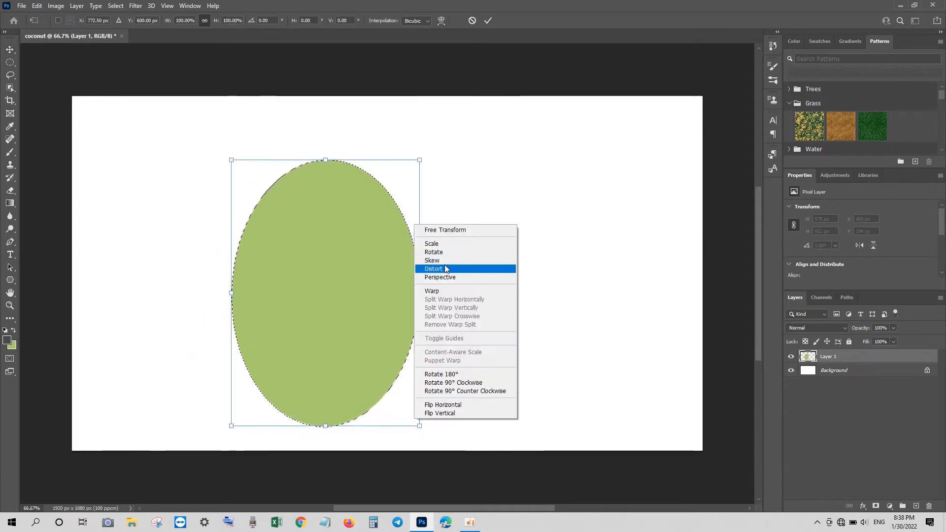
left_click(454, 267)
left_click_drag(420, 426, 438, 427)
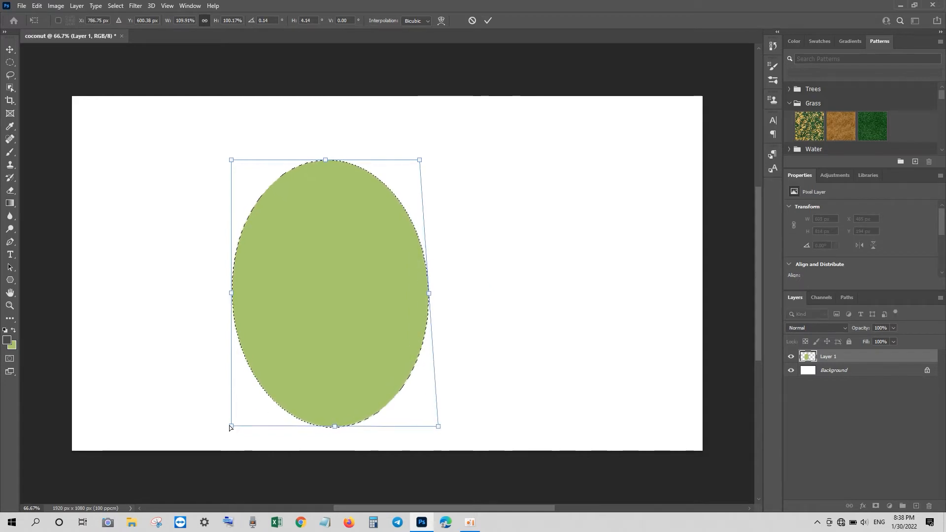
left_click_drag(231, 426, 209, 422)
left_click_drag(231, 160, 265, 194)
left_click_drag(419, 159, 371, 192)
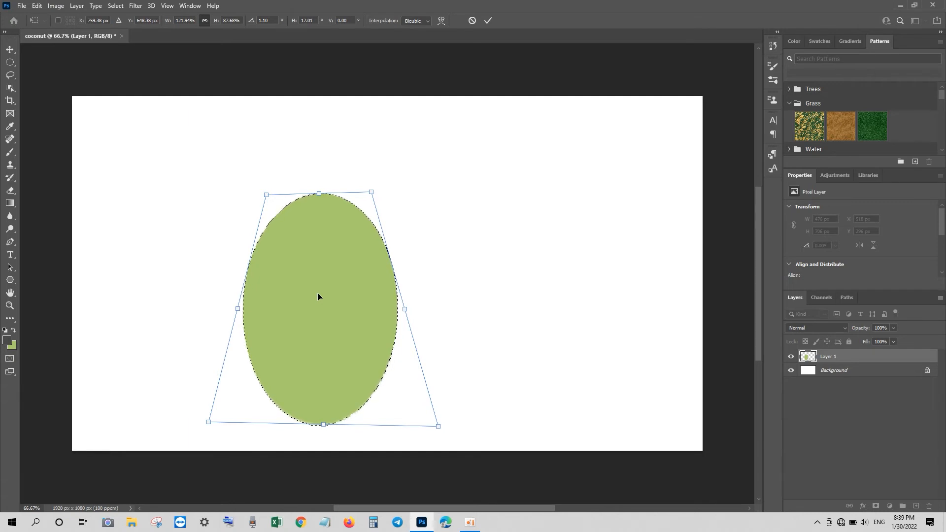
mouse_move(405, 309)
left_mouse_down()
mouse_move(414, 312)
mouse_move(345, 310)
mouse_move(365, 276)
mouse_move(392, 306)
left_mouse_up()
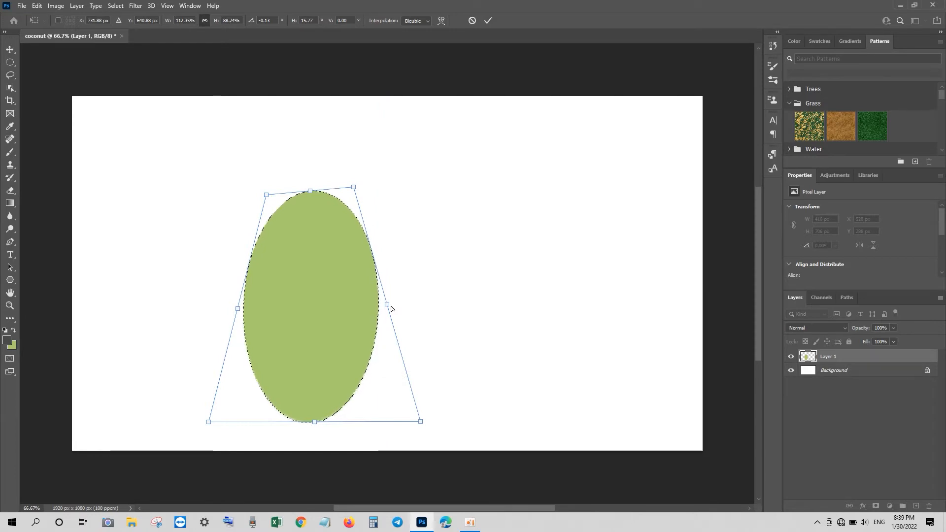
key("Return")
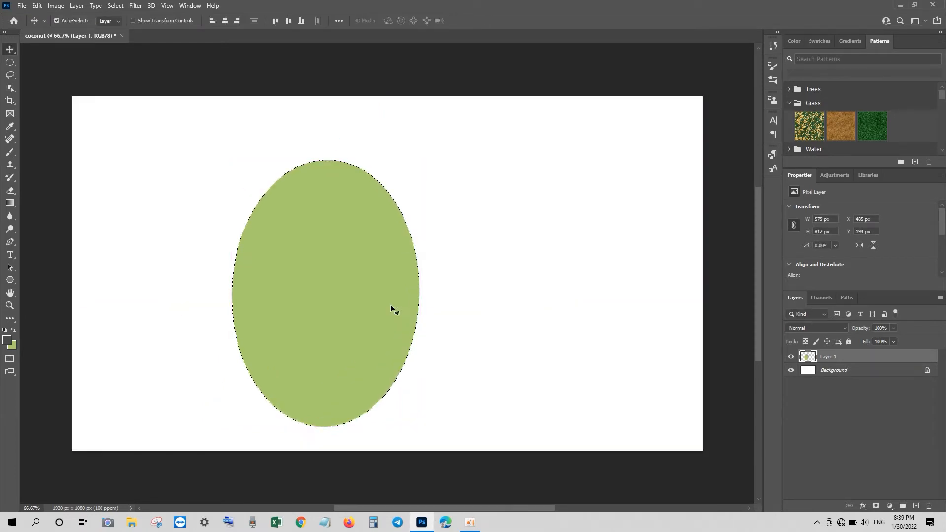
Deselect, then warp the oval's bottom corners and sides outward into a rounded coconut shape
key("ctrl+d")
key("ctrl+t")
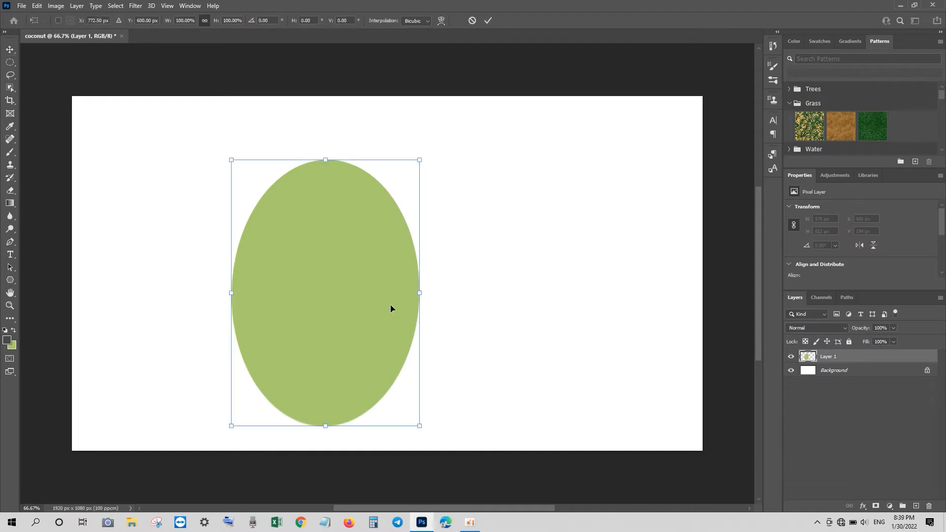
right_click(379, 309)
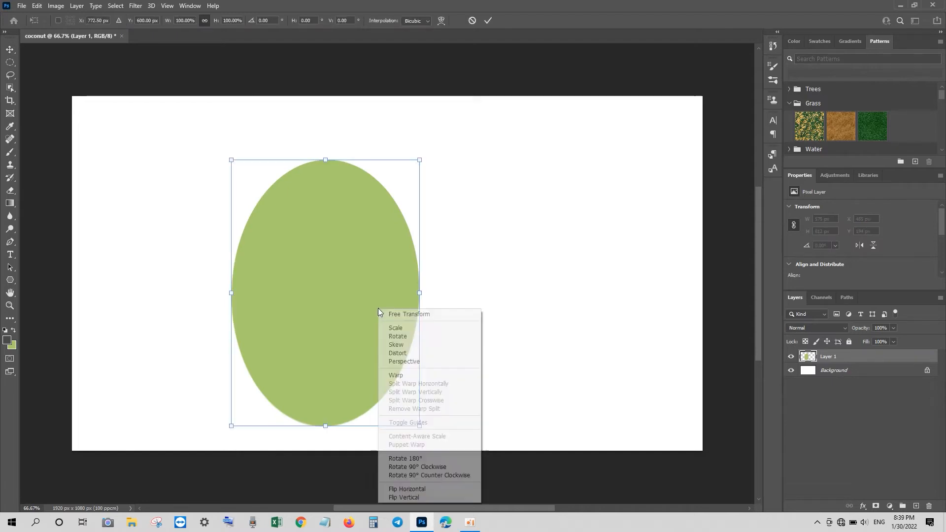
left_click(395, 377)
left_click_drag(420, 427, 449, 430)
left_click_drag(231, 426, 205, 429)
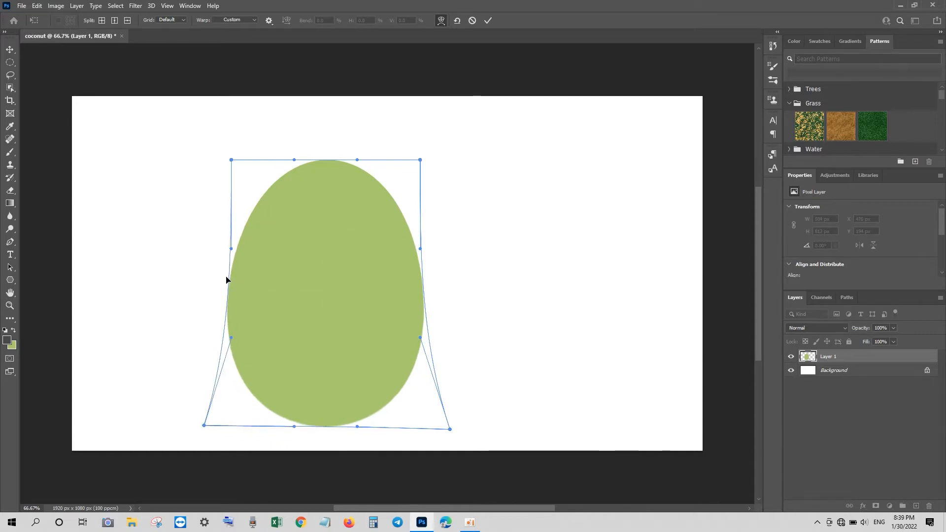
left_click_drag(228, 279, 208, 284)
mouse_move(423, 294)
left_mouse_down()
mouse_move(444, 296)
mouse_move(439, 303)
left_mouse_up()
key("Return")
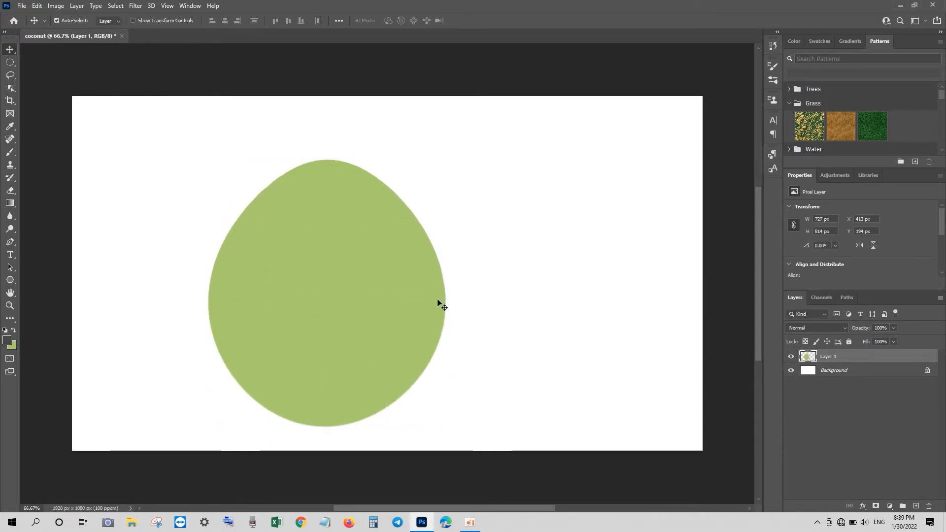
Trace a pen path with a jagged lower edge across the coconut's top
left_click(10, 241)
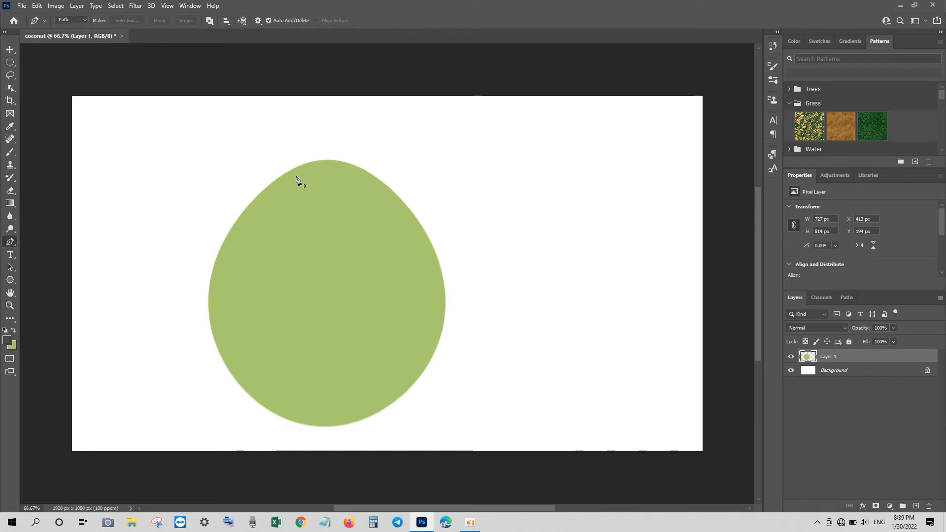
left_click(275, 177)
left_click_drag(362, 168, 407, 194)
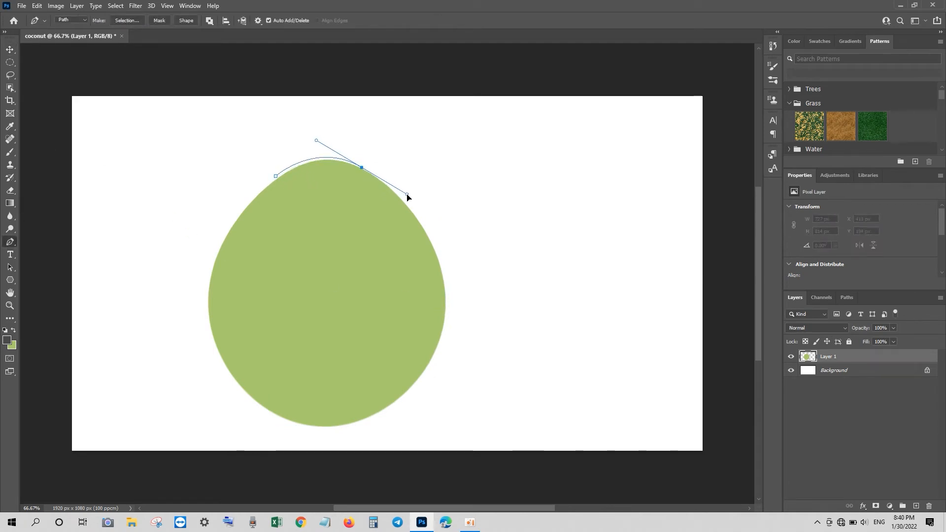
left_click(390, 187)
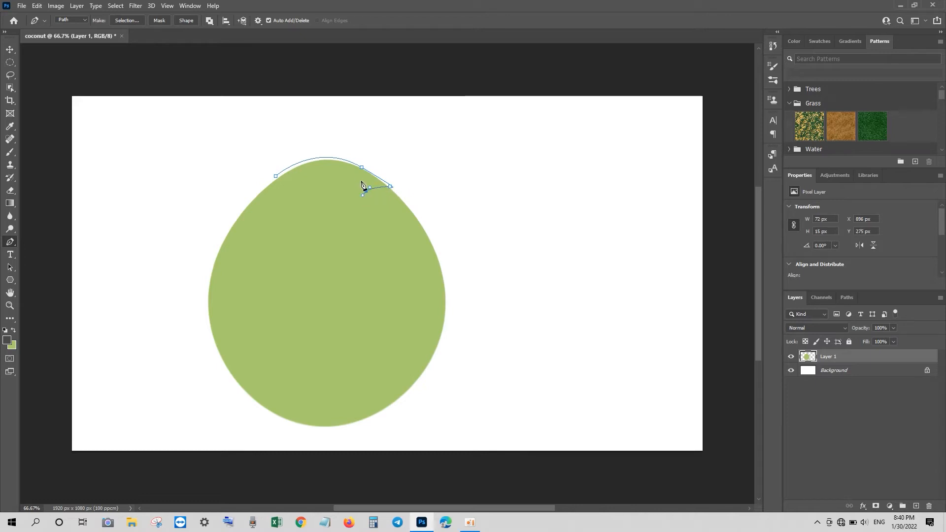
left_click(361, 179)
key("ctrl+z")
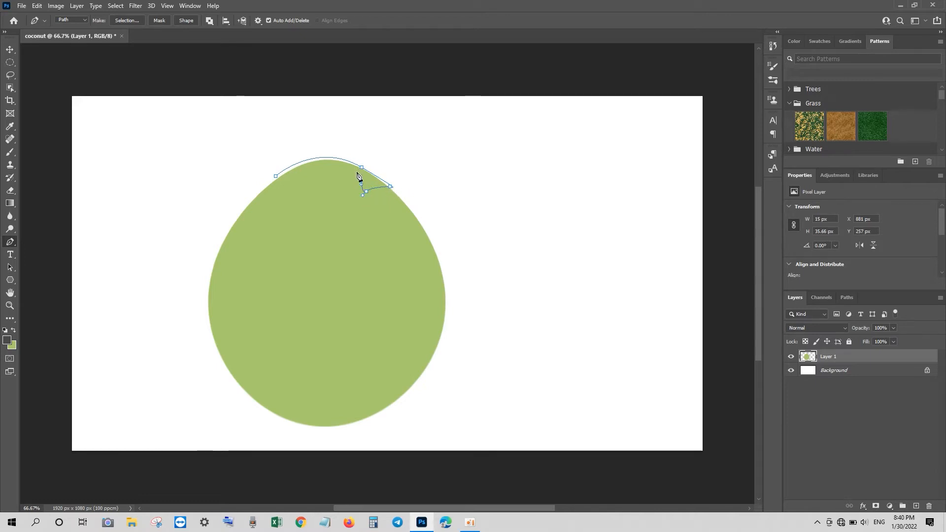
left_click_drag(350, 183, 353, 194)
left_click(355, 195)
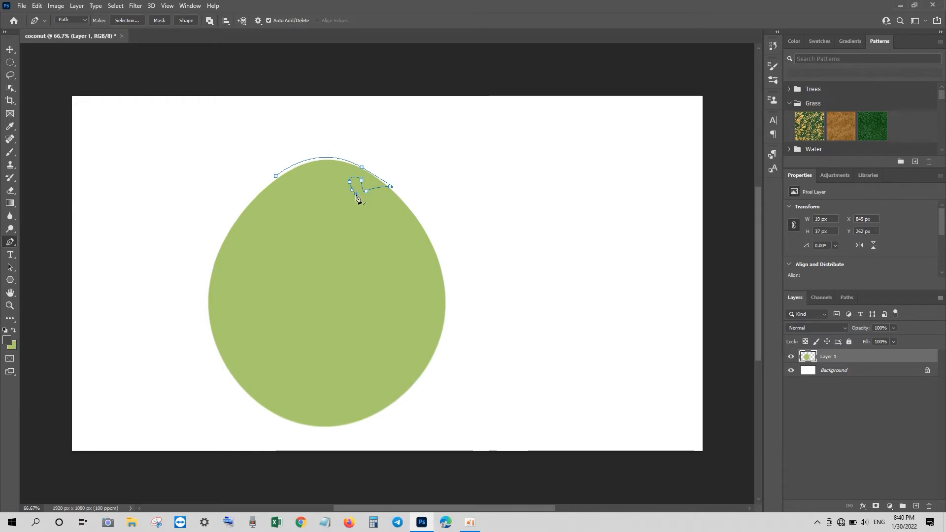
left_click(321, 194)
left_click_drag(312, 183, 312, 189)
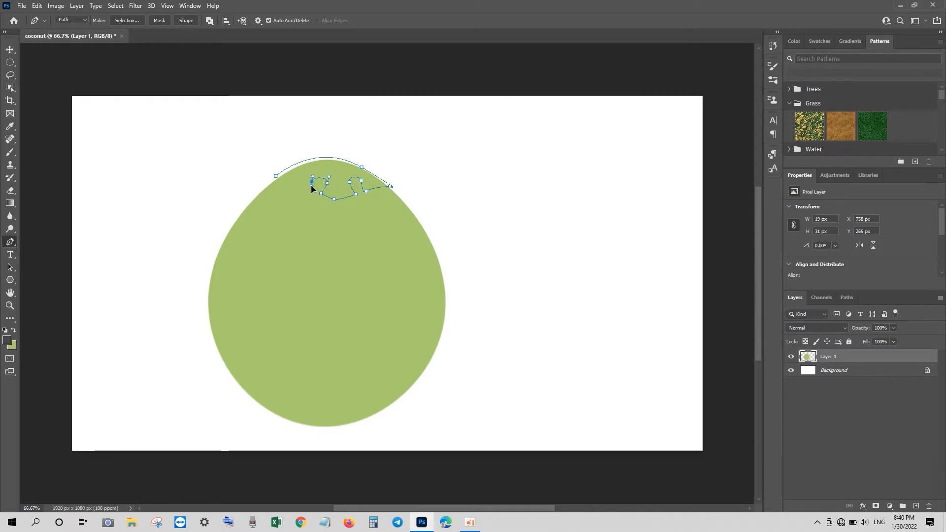
left_click(312, 193)
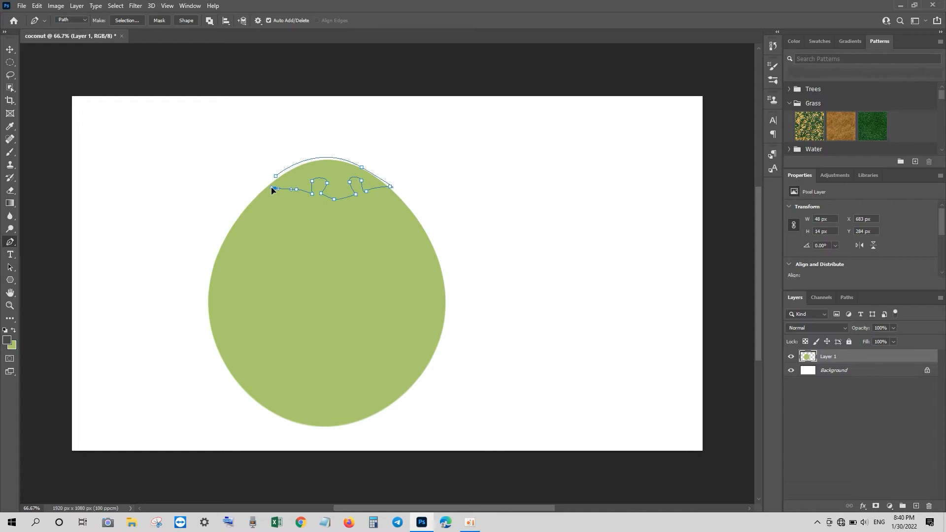
left_click_drag(289, 182, 293, 179)
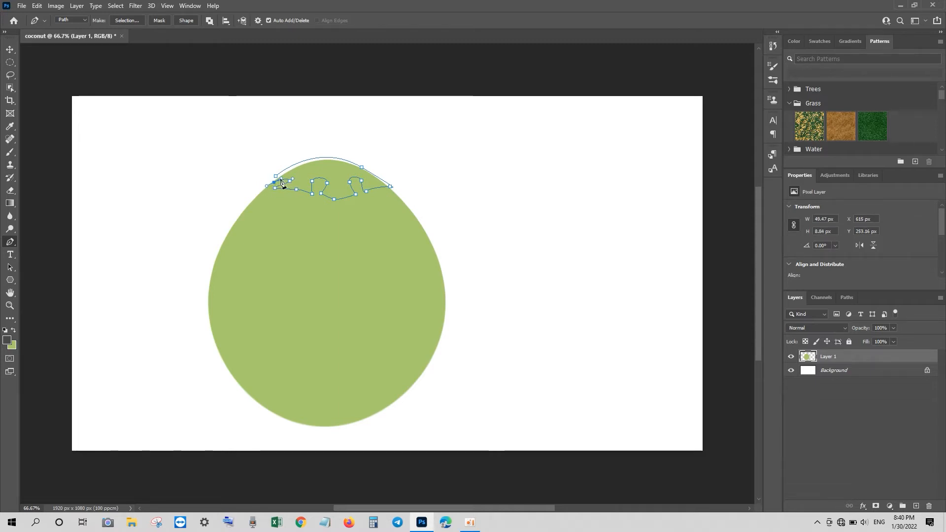
Fill the path's selection with dark green #4a7303 on a new Layer 2, then deselect
key("ctrl+Return")
left_click(916, 507)
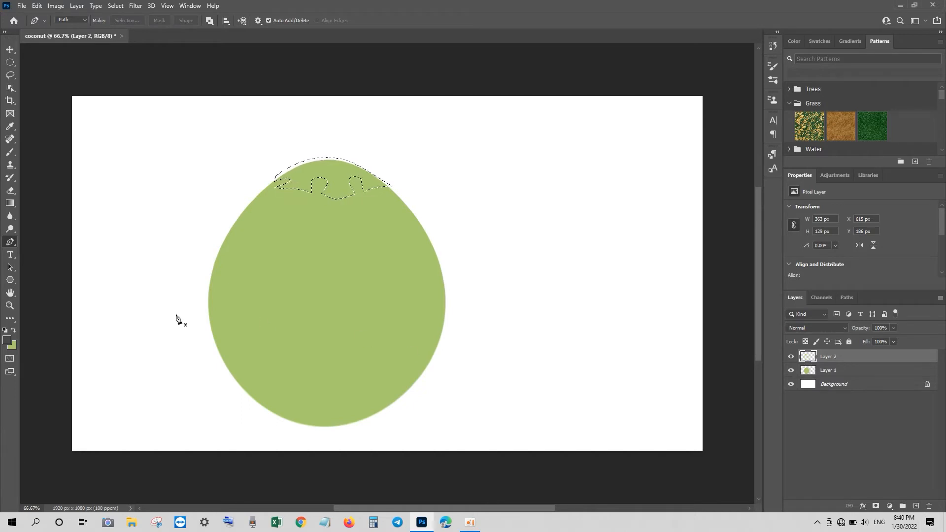
key("i")
left_click(13, 345)
left_click(745, 266)
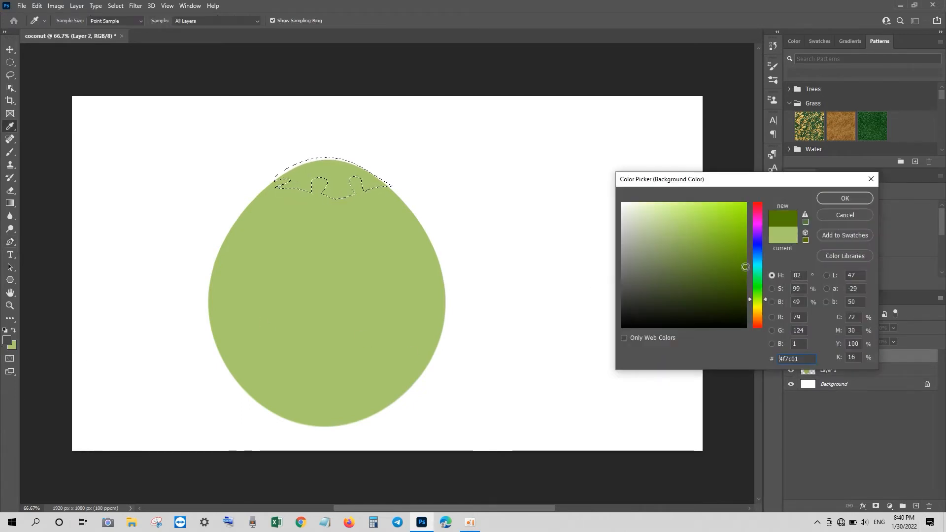
left_click(745, 243)
left_click(746, 252)
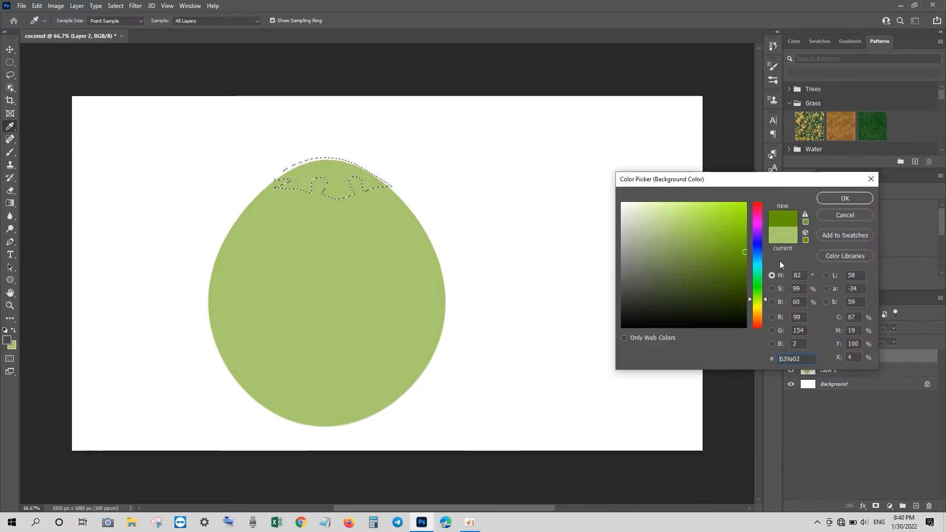
left_click(745, 260)
left_click(743, 271)
left_click(831, 201)
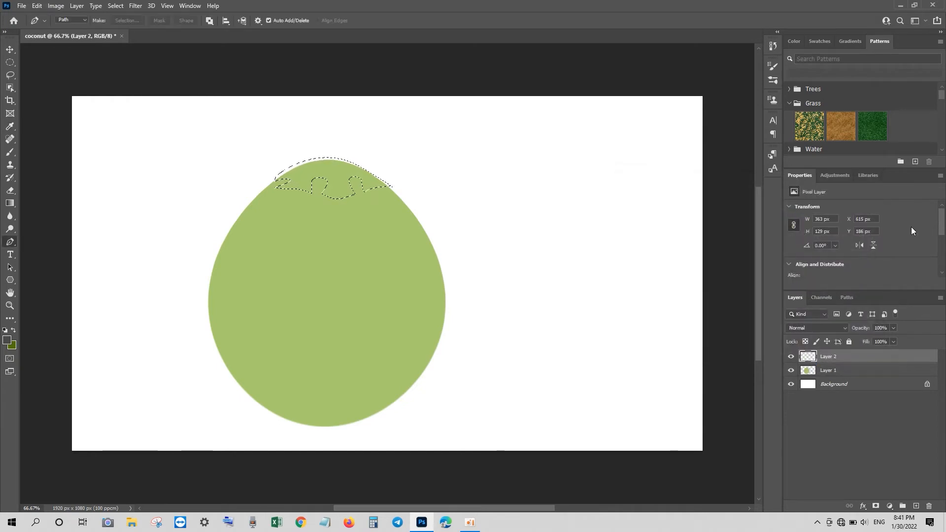
key("ctrl+BackSpace")
key("ctrl+d")
key("p")
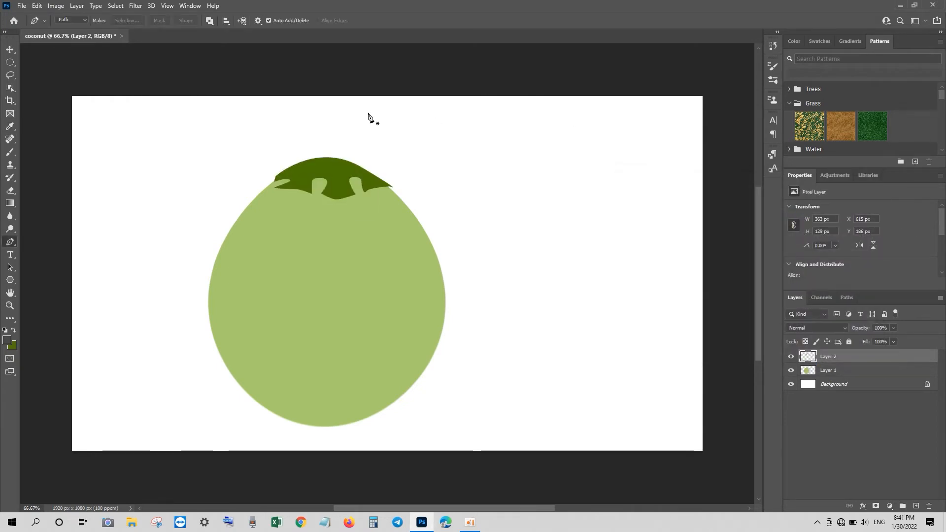
Draw a thin curled stem rising from the cap to the upper right and fill it dark green
left_click(316, 159)
left_click_drag(293, 155, 285, 137)
left_click(301, 144)
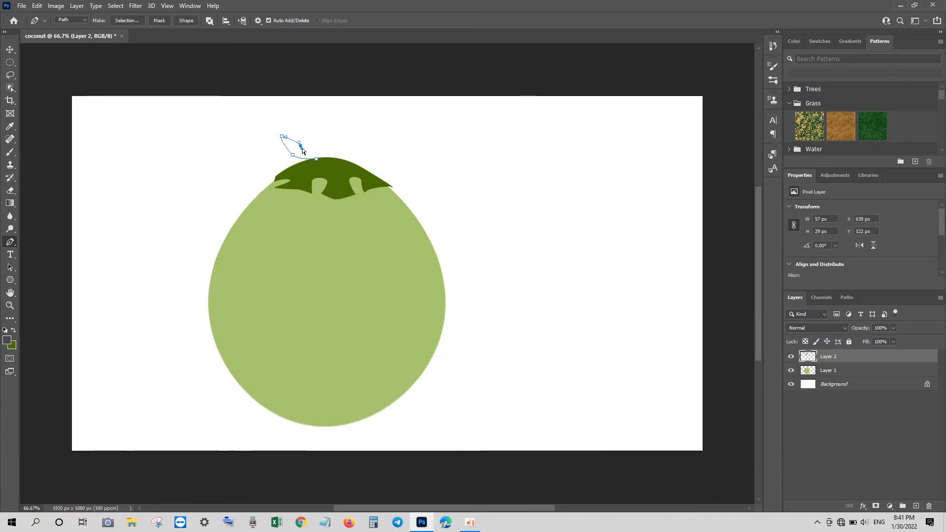
left_click_drag(296, 146, 293, 145)
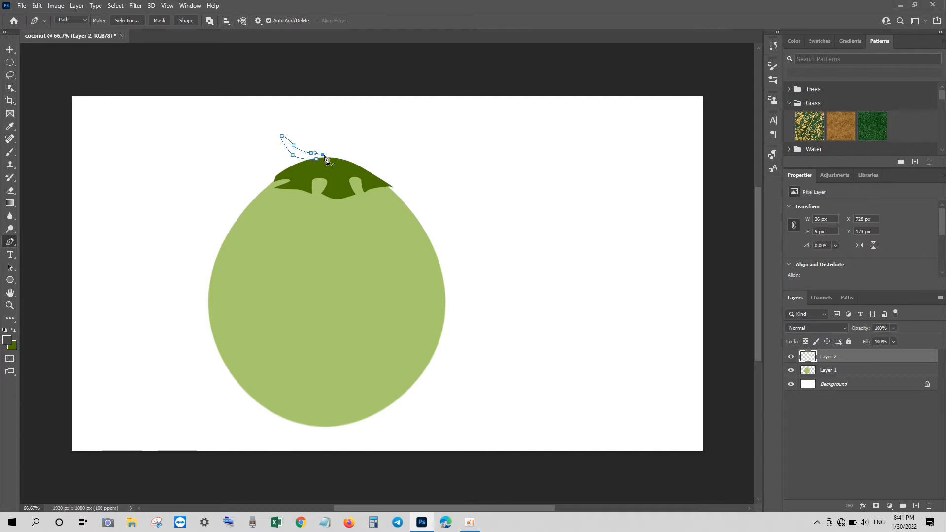
left_click(395, 121)
left_click_drag(335, 154, 327, 159)
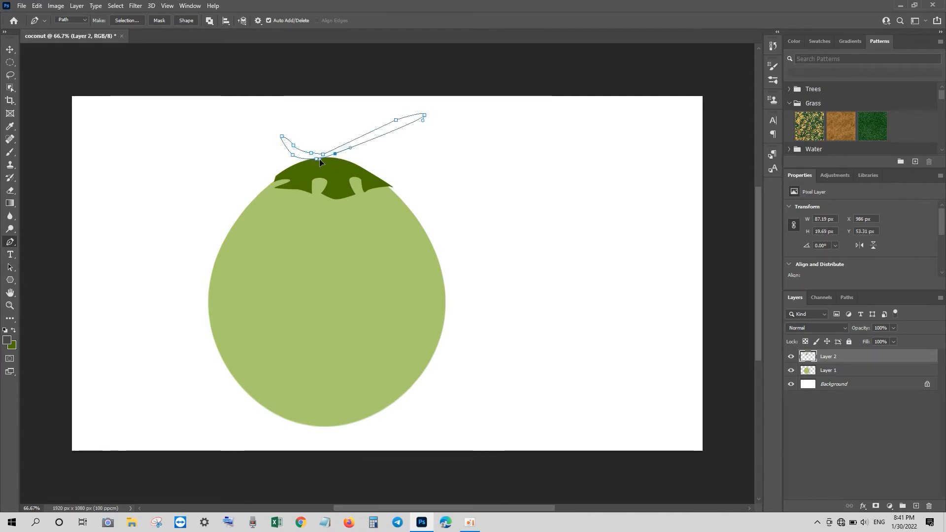
left_click(320, 159)
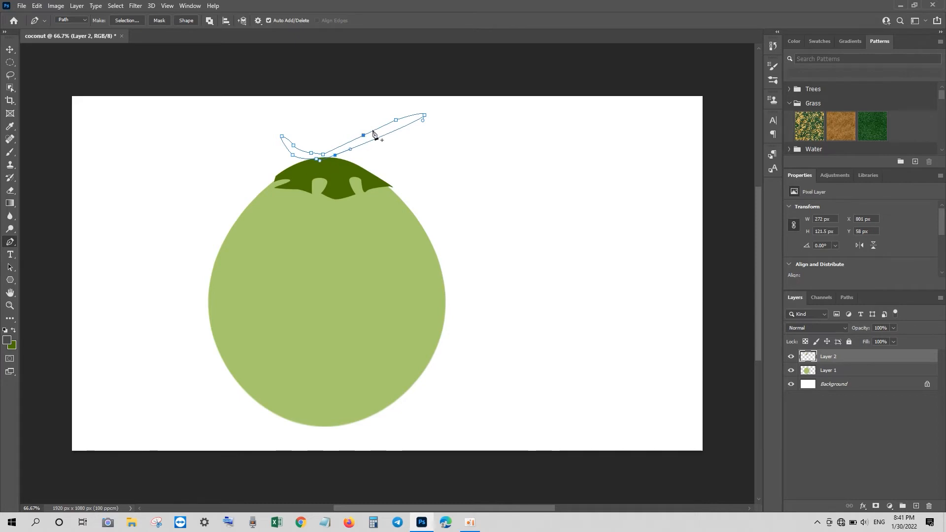
left_click_drag(397, 121, 398, 123)
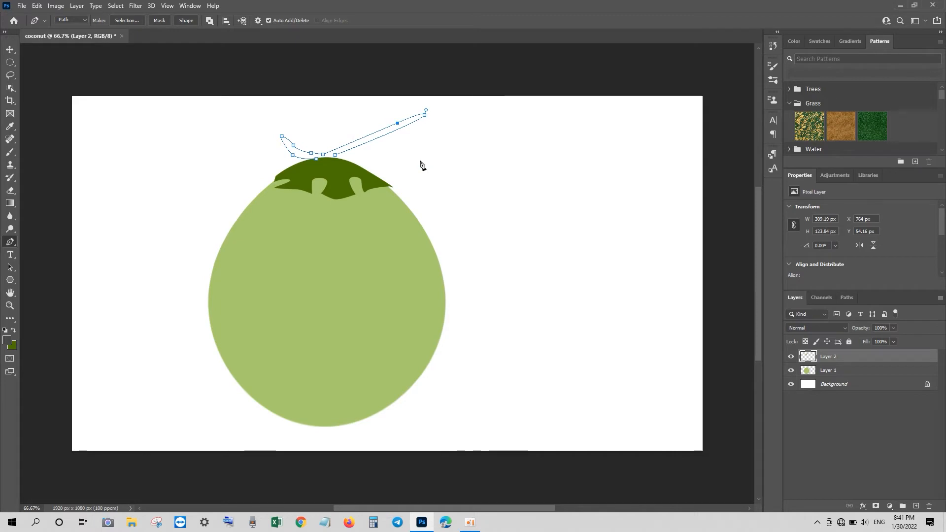
key("ctrl+Return")
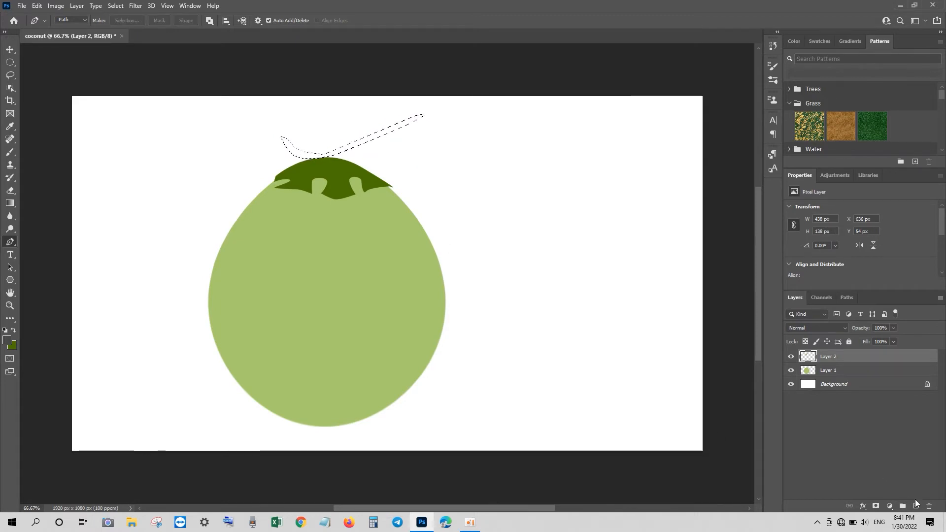
key("ctrl+BackSpace")
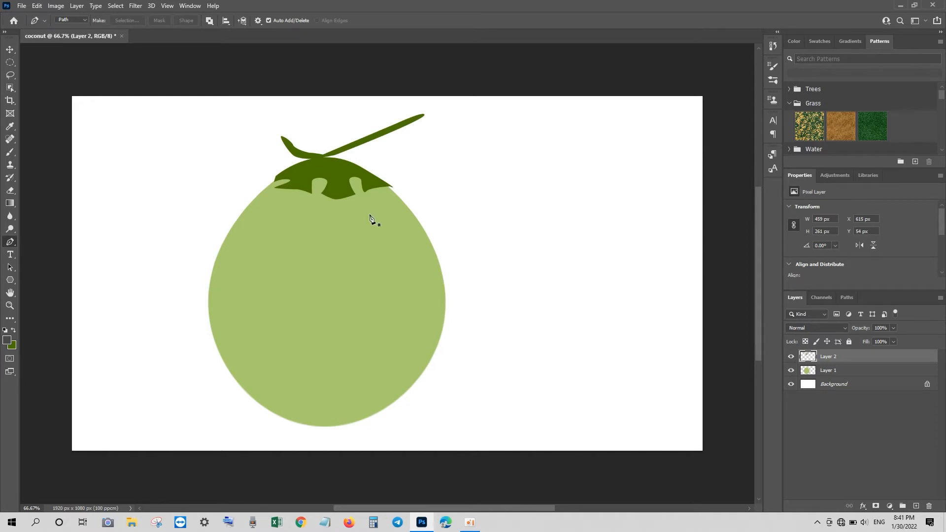
left_click(11, 62)
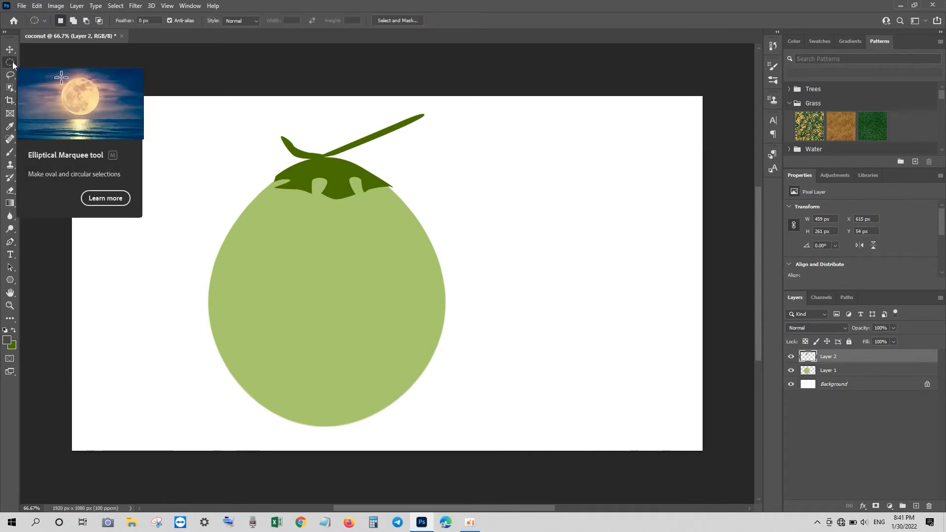
Outline a curved highlight streak down the coconut's left side and make it a selection
left_click(10, 241)
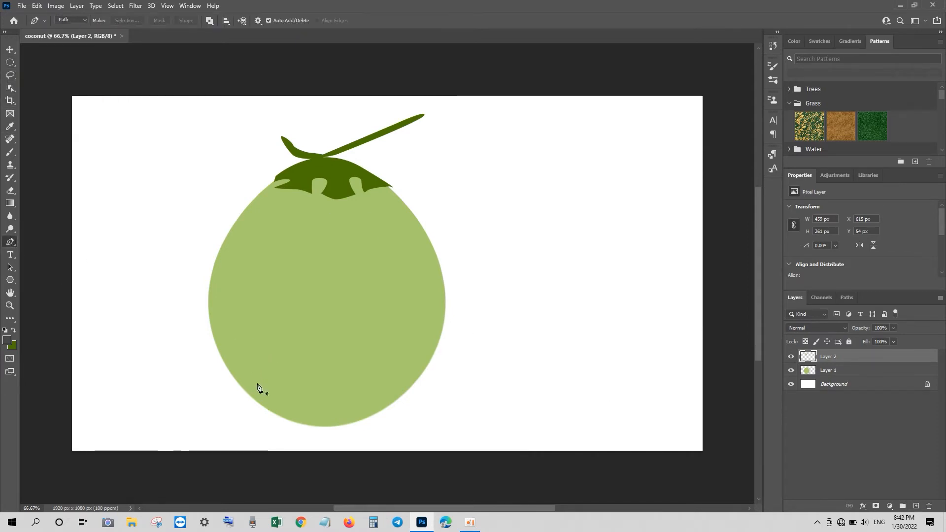
left_click(260, 382)
left_click_drag(239, 252, 274, 201)
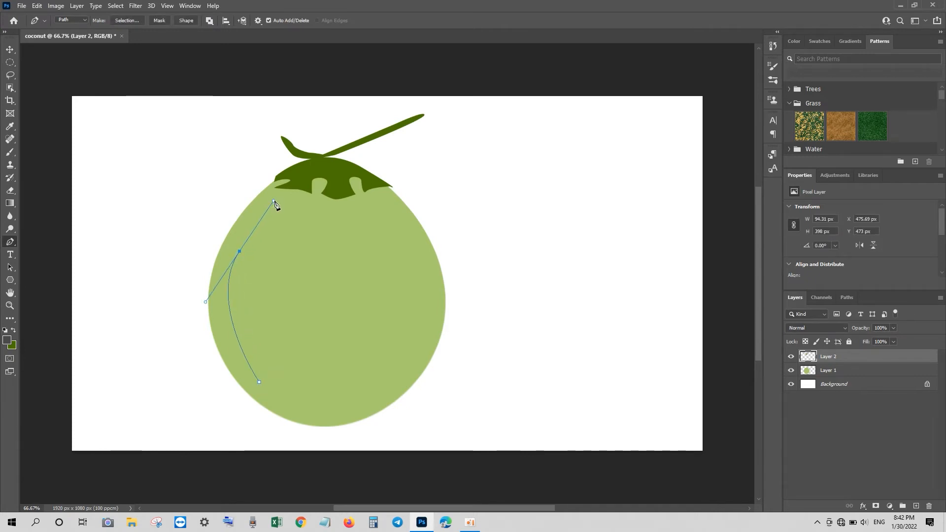
left_click(269, 221)
left_click_drag(266, 384, 316, 505)
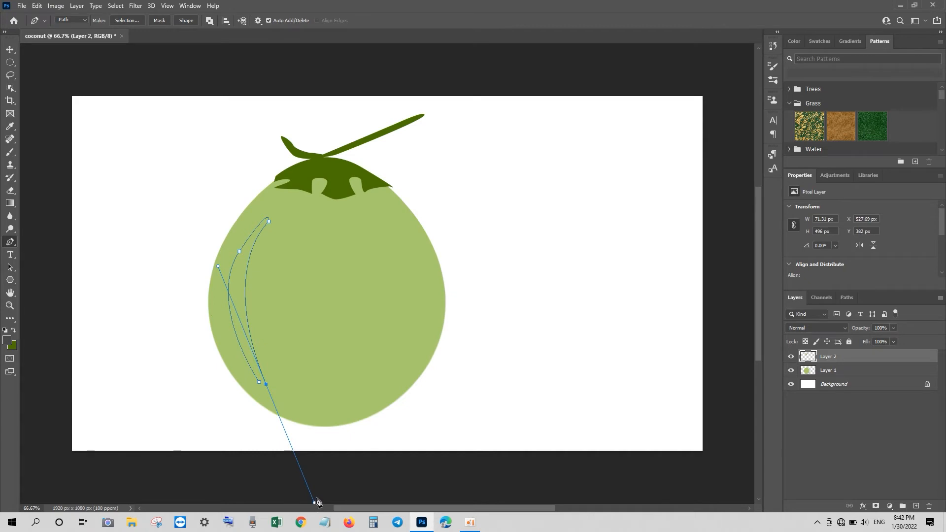
key("ctrl+Return")
Fill the highlight with pale #e2fbb6 on a new Layer 3 at 72% opacity
left_click(916, 506)
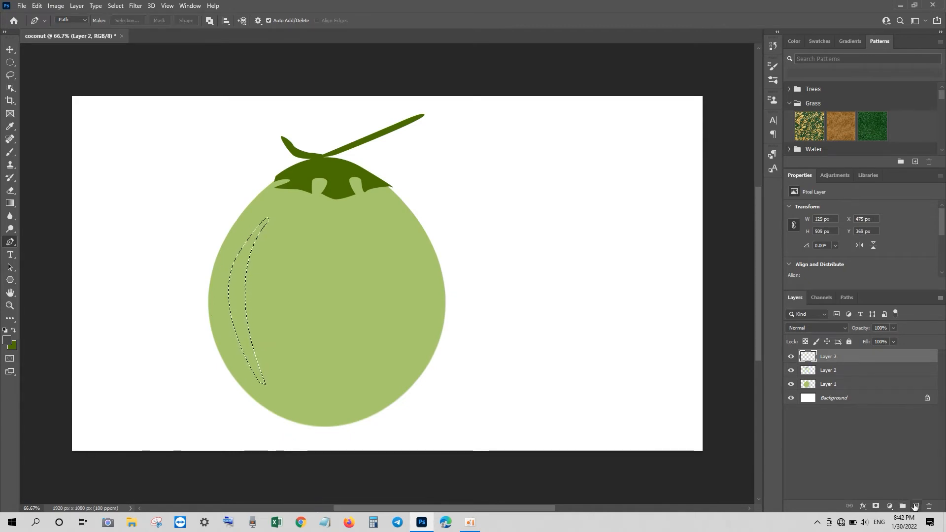
left_click(12, 345)
left_click(304, 302)
left_click(656, 206)
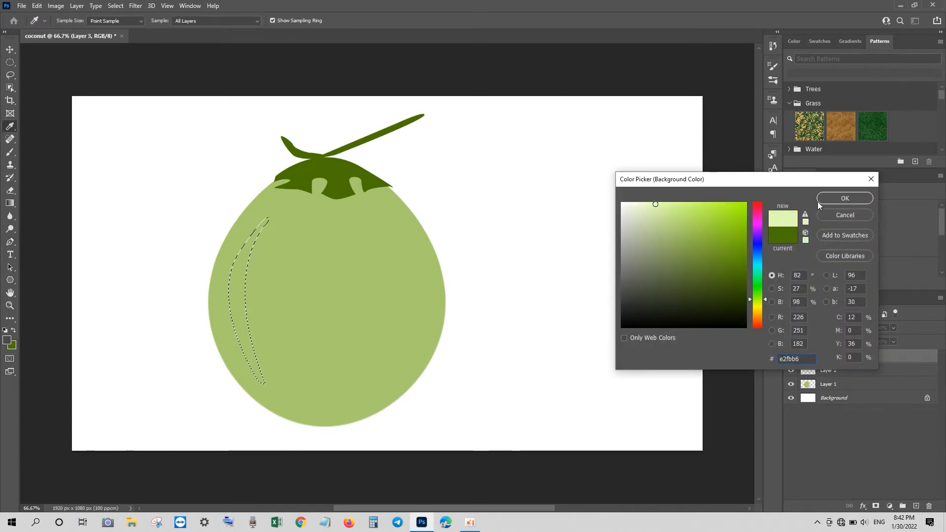
left_click(837, 199)
key("ctrl+BackSpace")
key("ctrl+d")
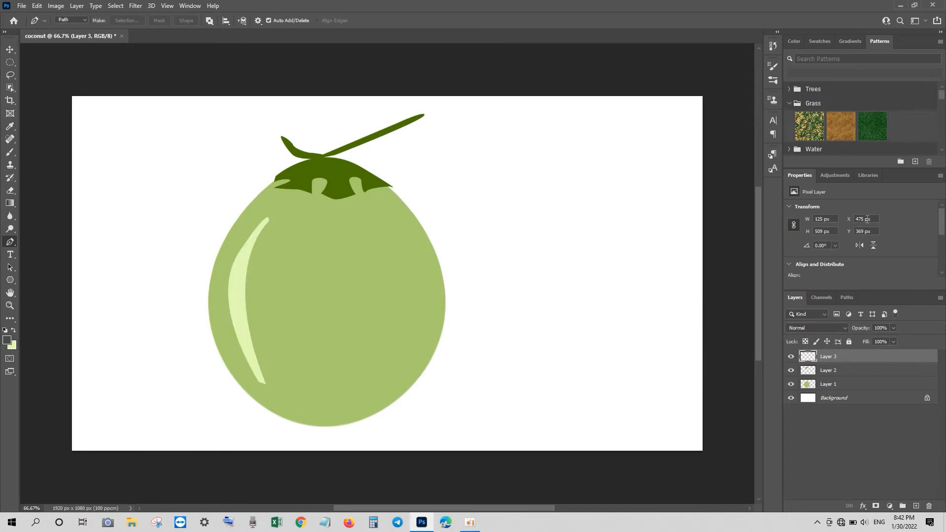
left_click_drag(858, 333, 854, 332)
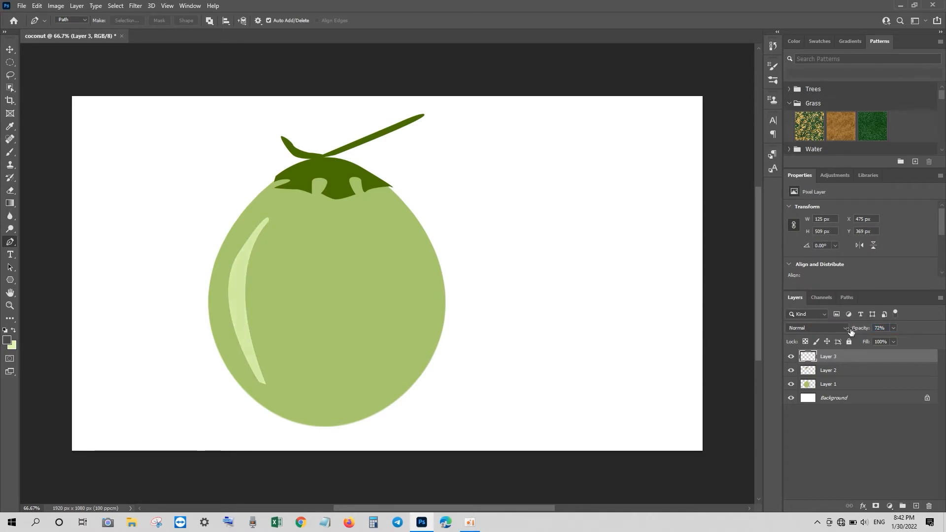
left_click(299, 429)
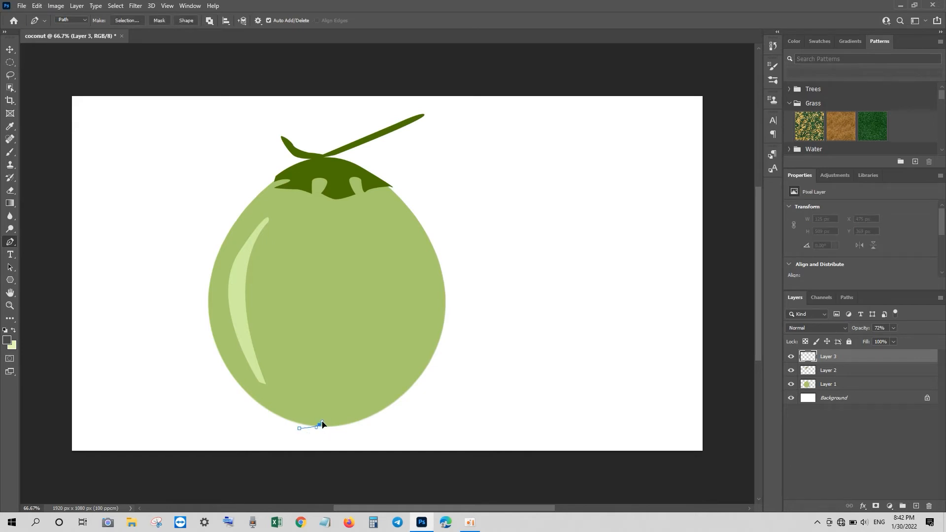
Close a small outline under the coconut's bottom as a selection and make Layer 1 active
left_click_drag(343, 430, 350, 433)
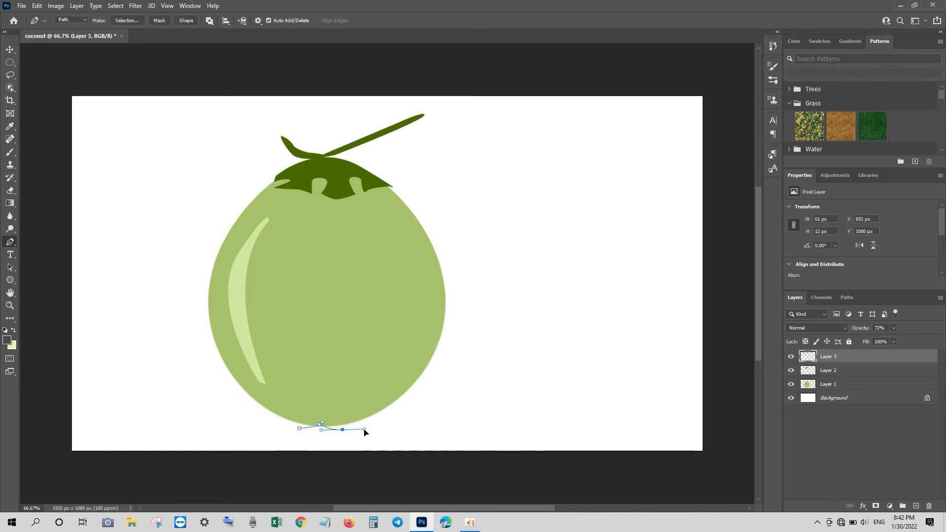
left_click(299, 429)
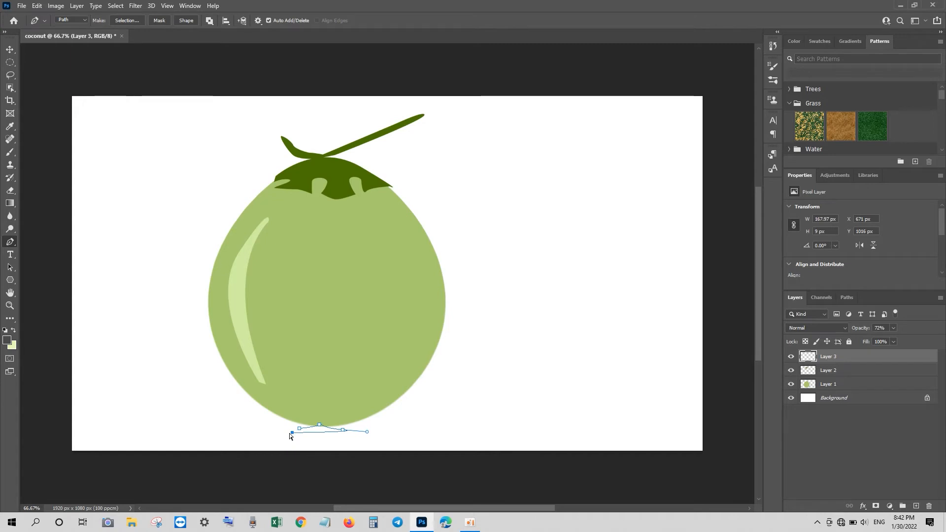
key("ctrl+Return")
left_click(821, 385)
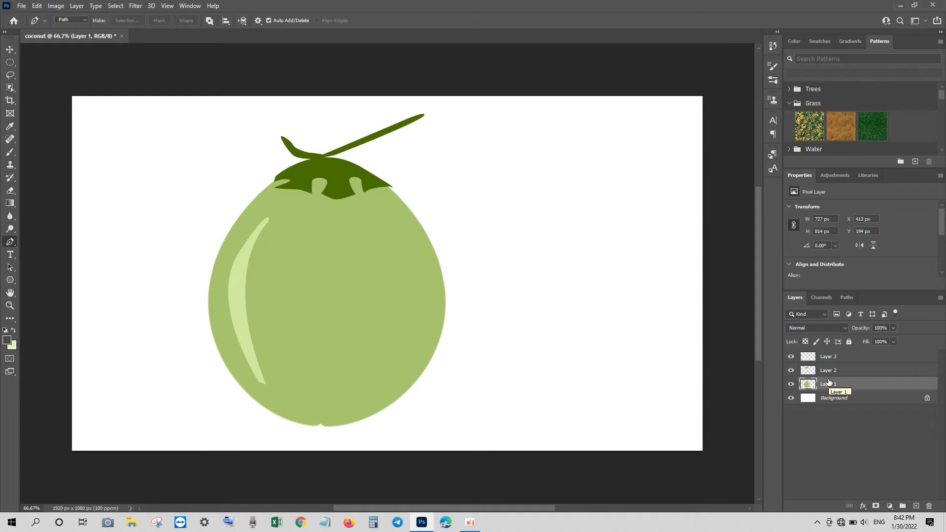
Select Layers 1 through 3 and group them into Group 1
left_click(7, 49)
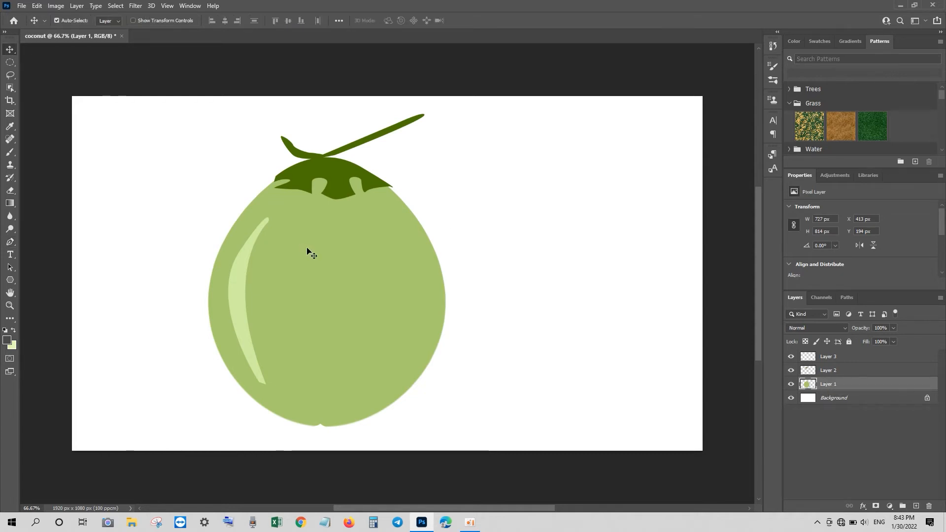
left_click(841, 358)
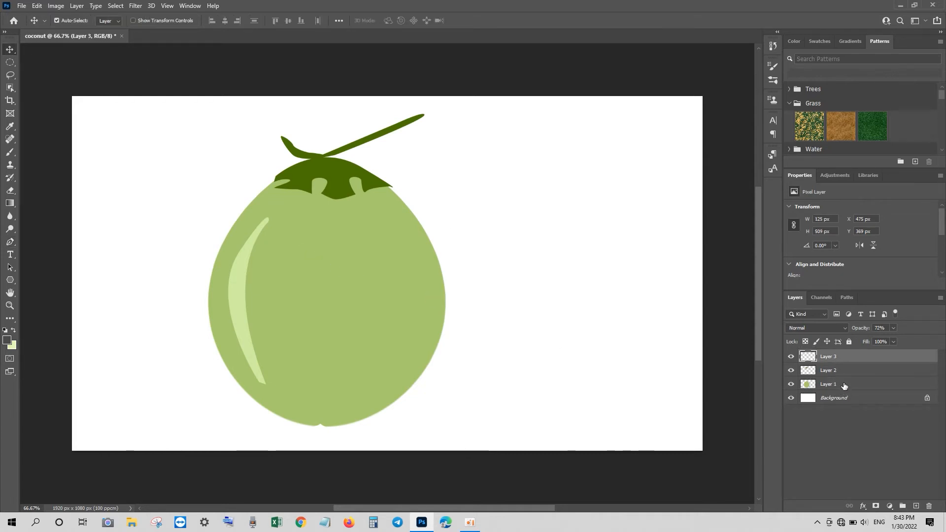
left_click(844, 385, "shift")
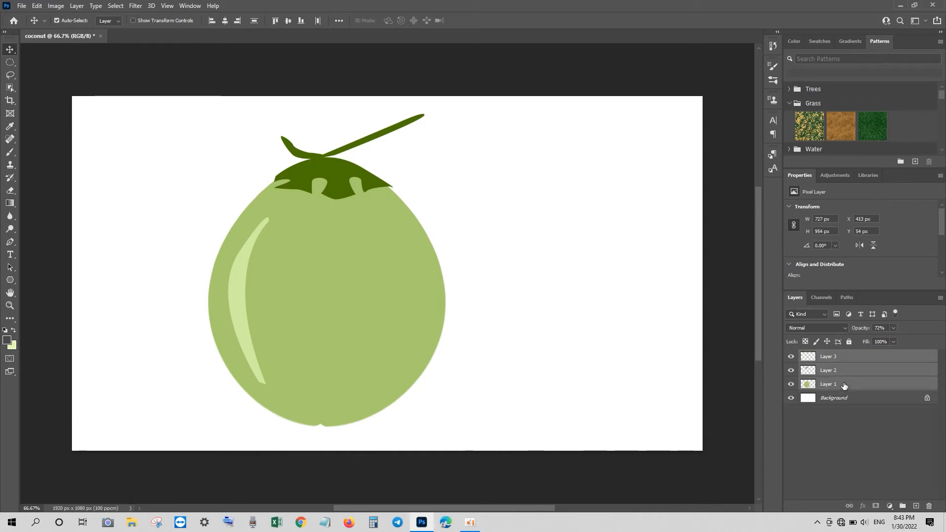
key("ctrl+g")
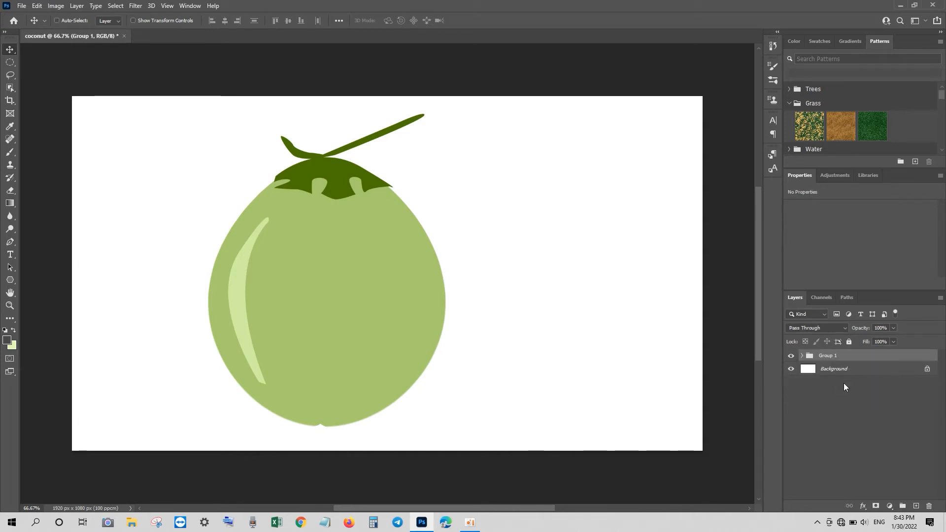
Duplicate Group 1, merge the copy into one layer, and drag a copy rightward
key("ctrl+j")
right_click(838, 356)
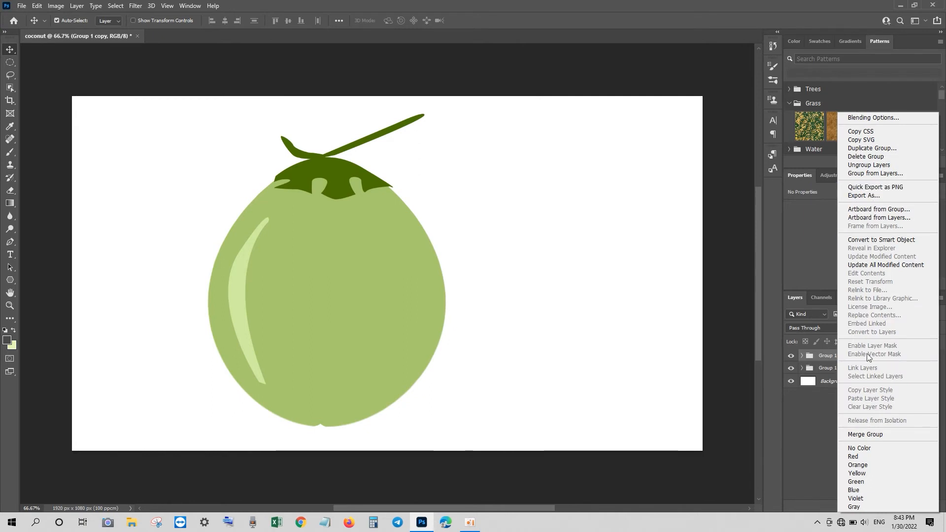
left_click(848, 432)
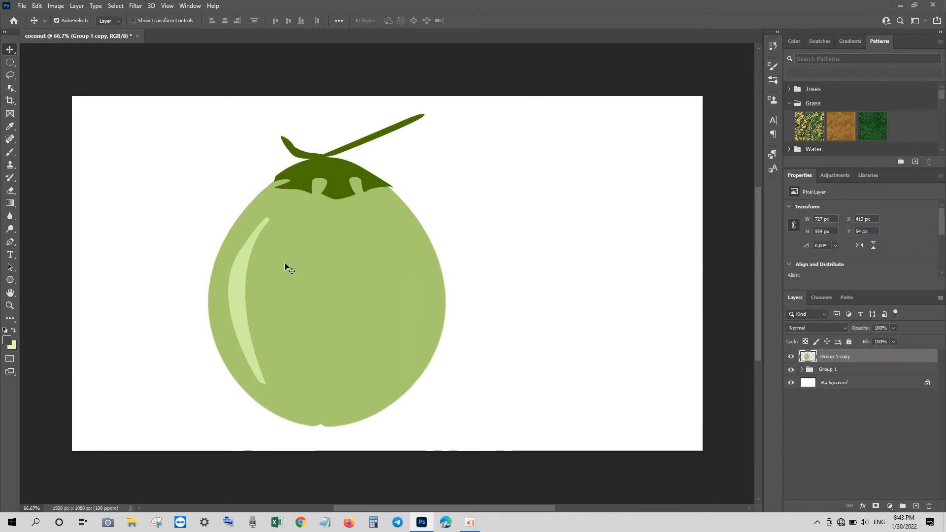
left_click_drag(312, 271, 560, 269)
Space the two coconuts apart, moving the left one toward the left edge and nudging the right
left_click_drag(377, 308, 298, 309)
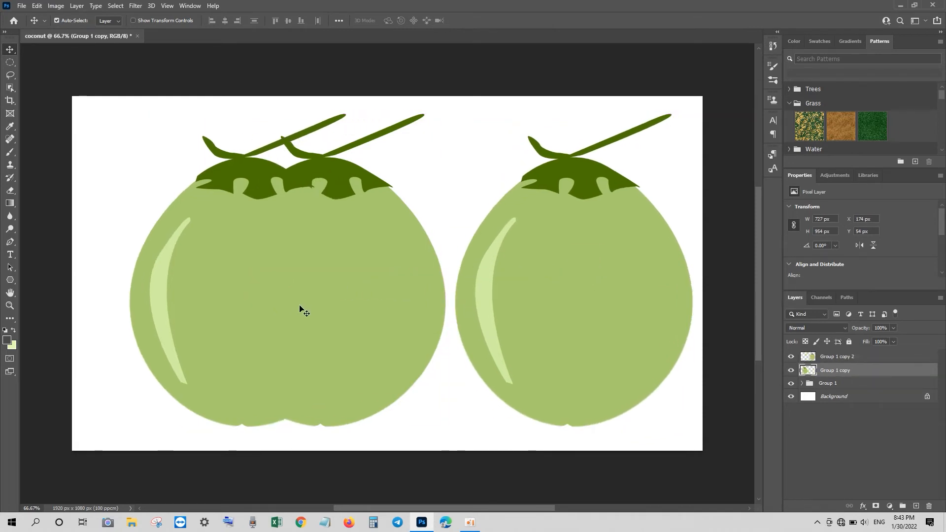
key("ctrl+z")
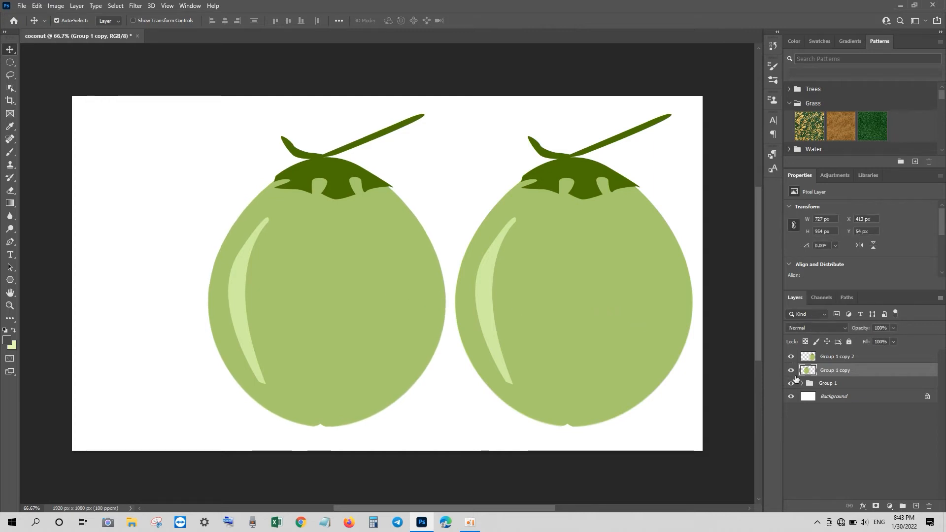
left_click_drag(370, 275, 279, 285)
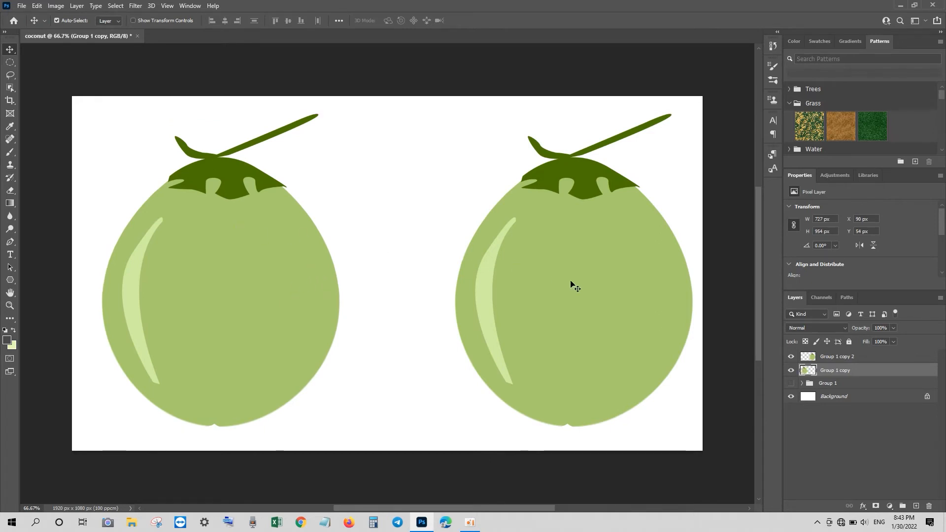
left_click_drag(570, 283, 548, 283)
left_click(108, 254)
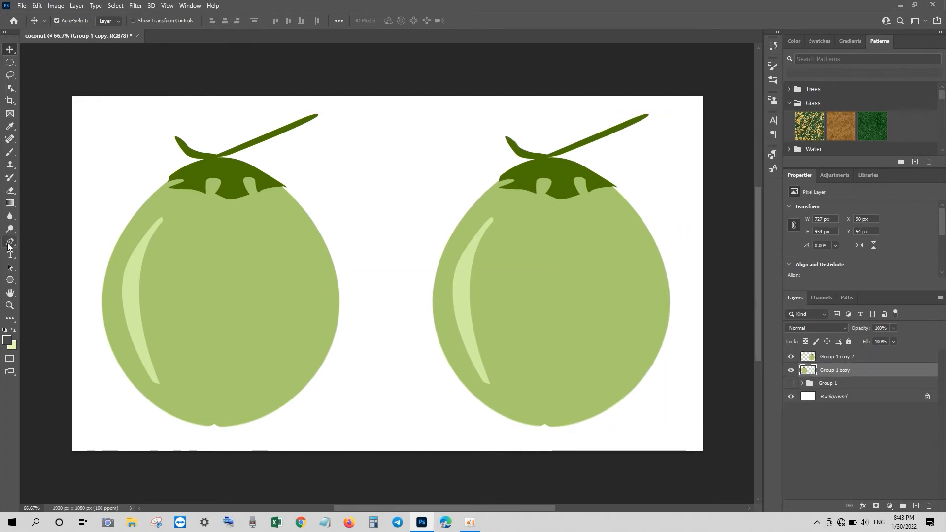
Outline a closed hexagonal pen path over the left coconut's top and make it a selection
left_click(8, 244)
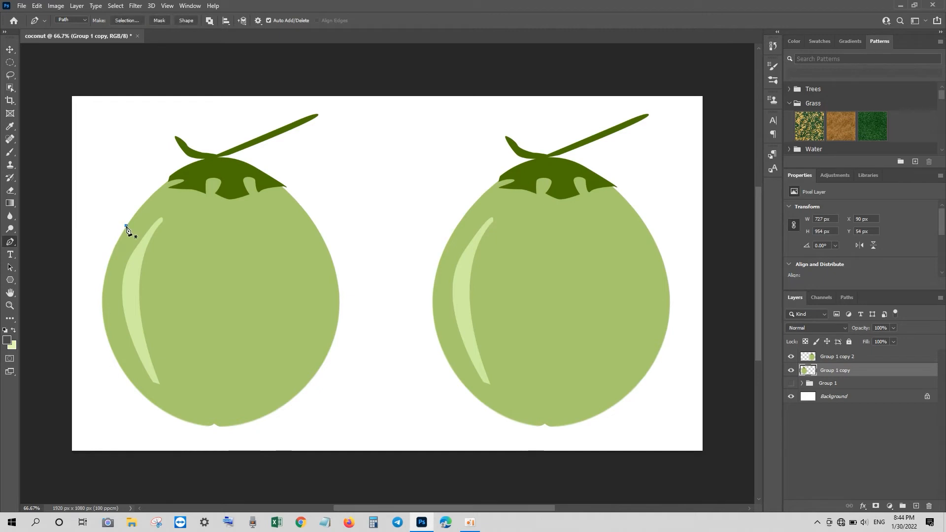
left_click(158, 251)
left_click(259, 251)
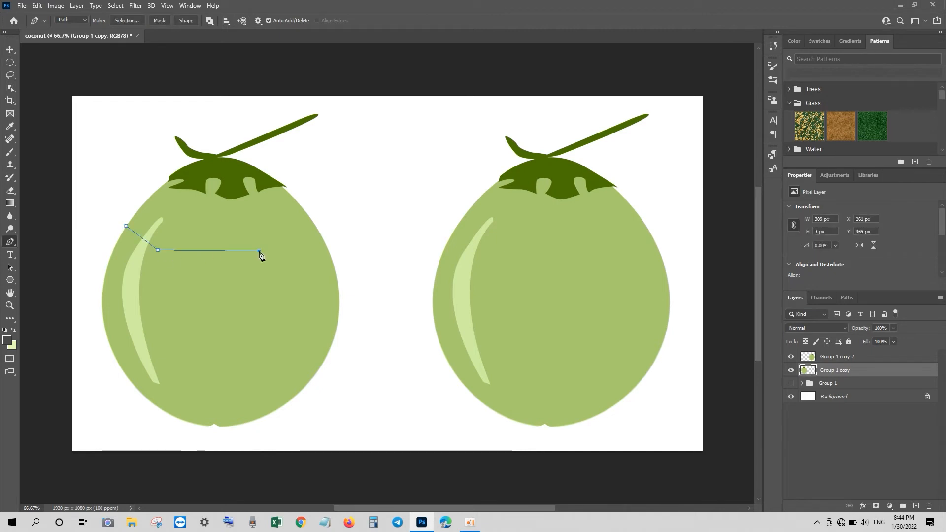
left_click(311, 218)
key("ctrl+z")
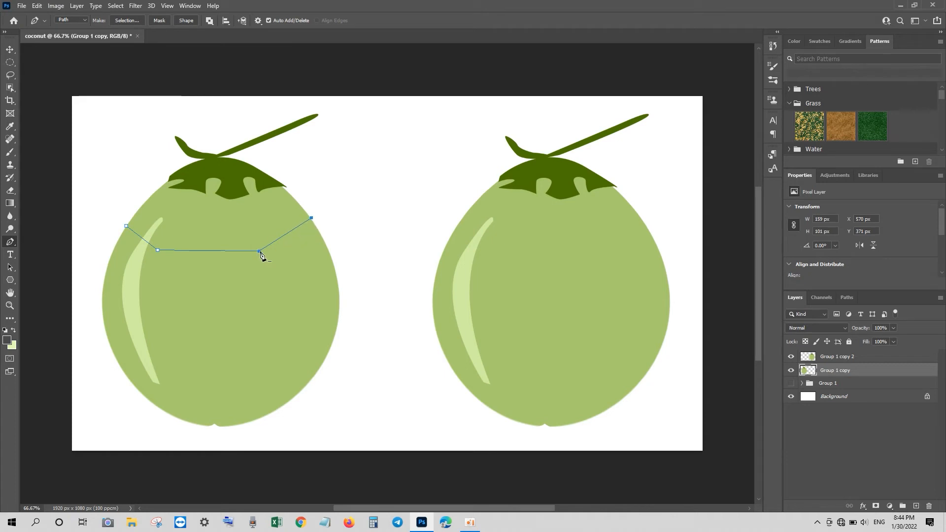
left_click_drag(260, 251, 268, 256)
left_click_drag(157, 249, 169, 261)
left_click(267, 177)
left_click(126, 226)
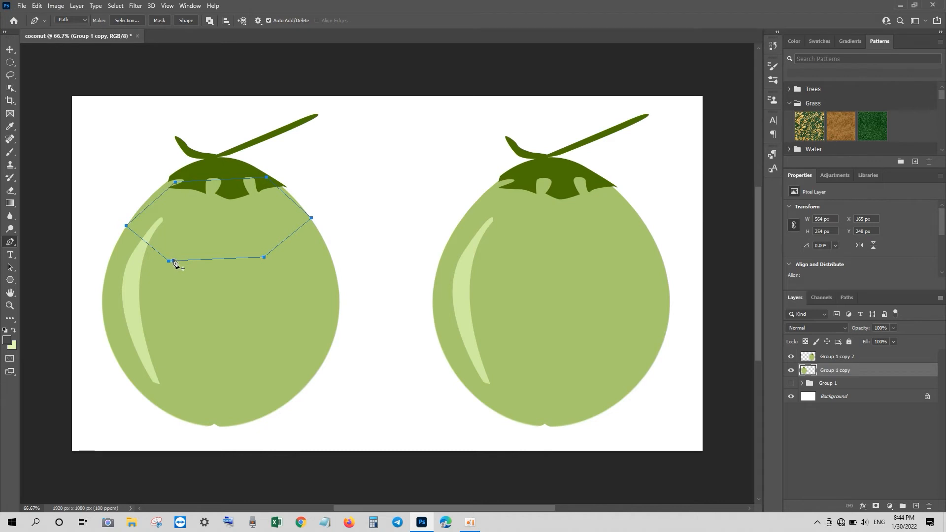
key("ctrl+Return")
Fill the selection with peach #fbdbb6 on a new Layer 4, then deselect
left_click(15, 342)
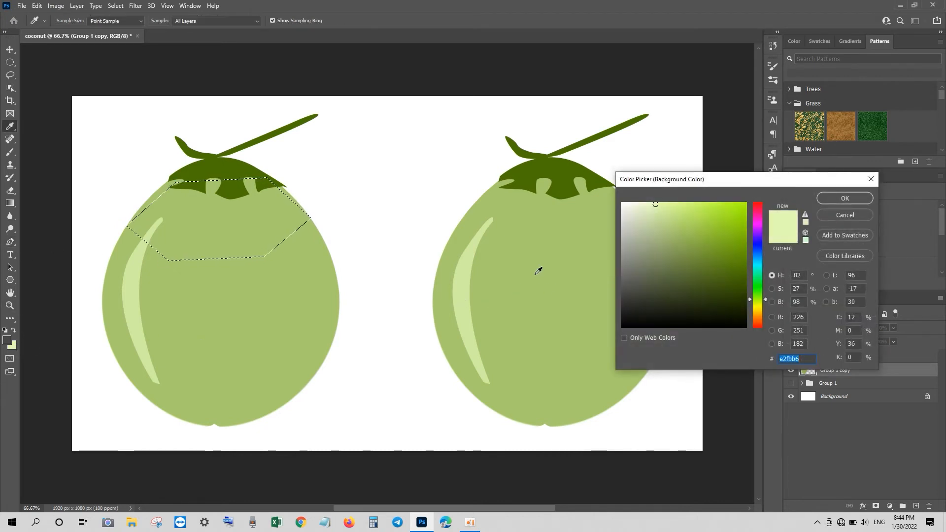
left_click(757, 322)
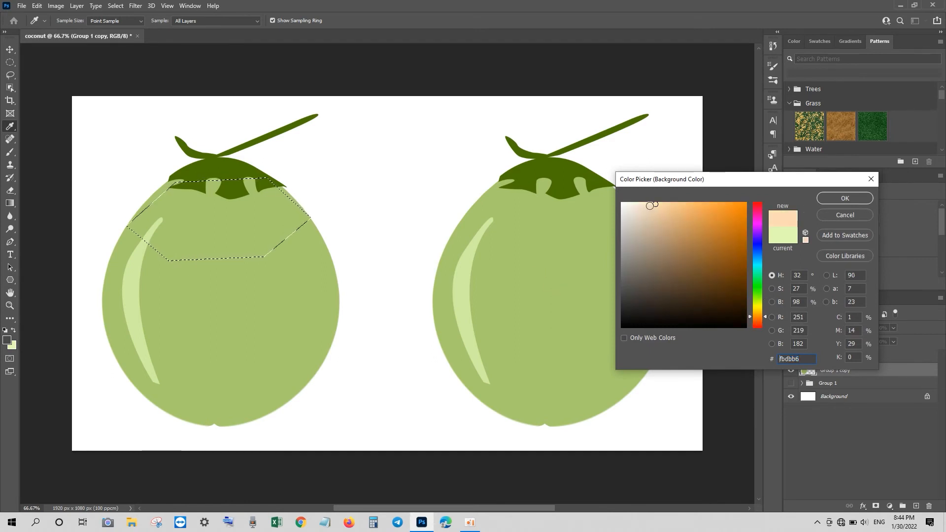
left_click(841, 199)
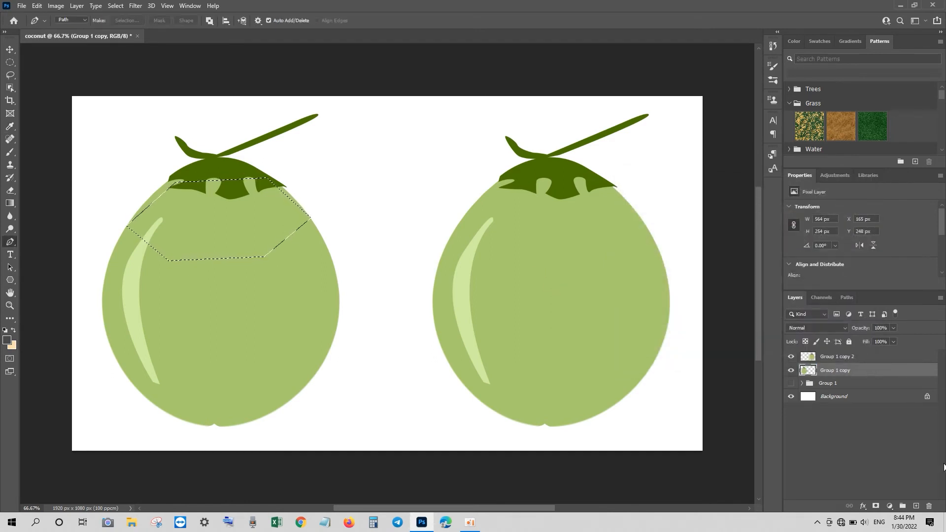
left_click(916, 506)
key("ctrl+BackSpace")
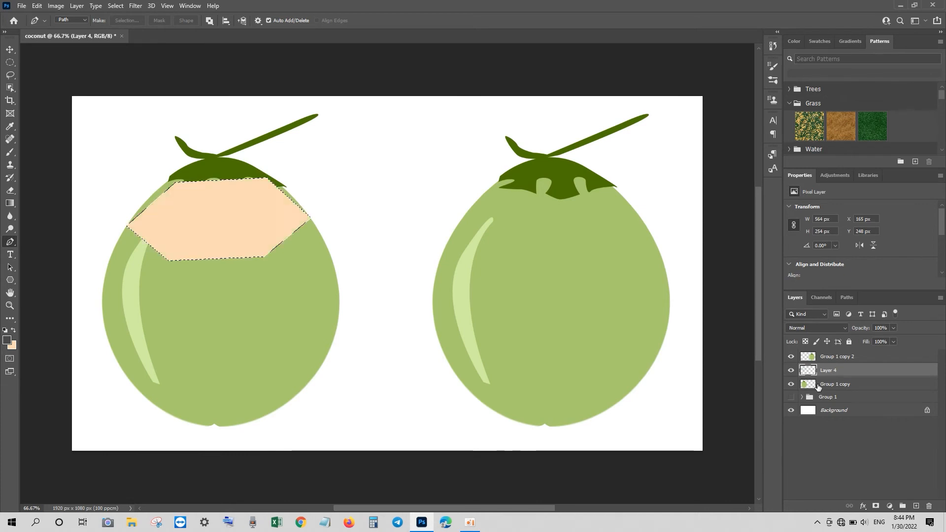
key("ctrl+d")
Pen-outline the left facet of the peach cut top and convert it to a selection
left_click(169, 260)
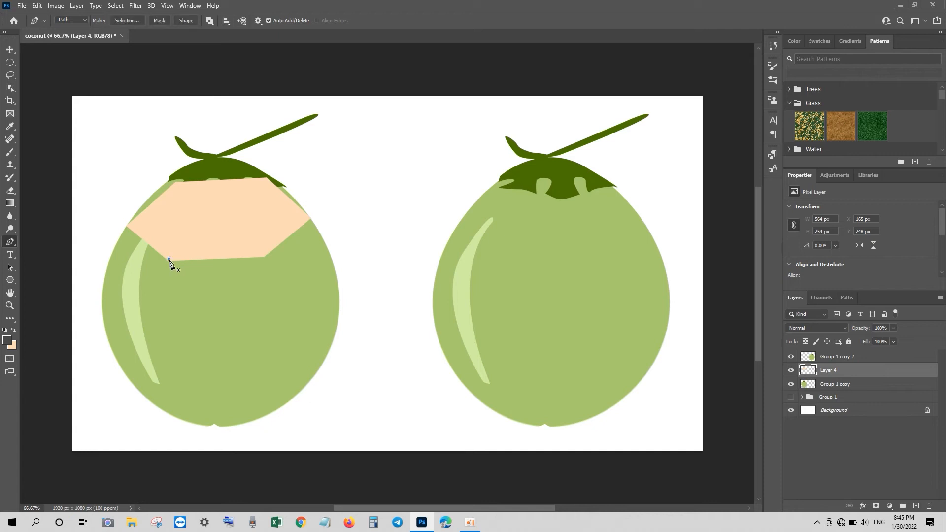
left_click(188, 195)
left_click(176, 182)
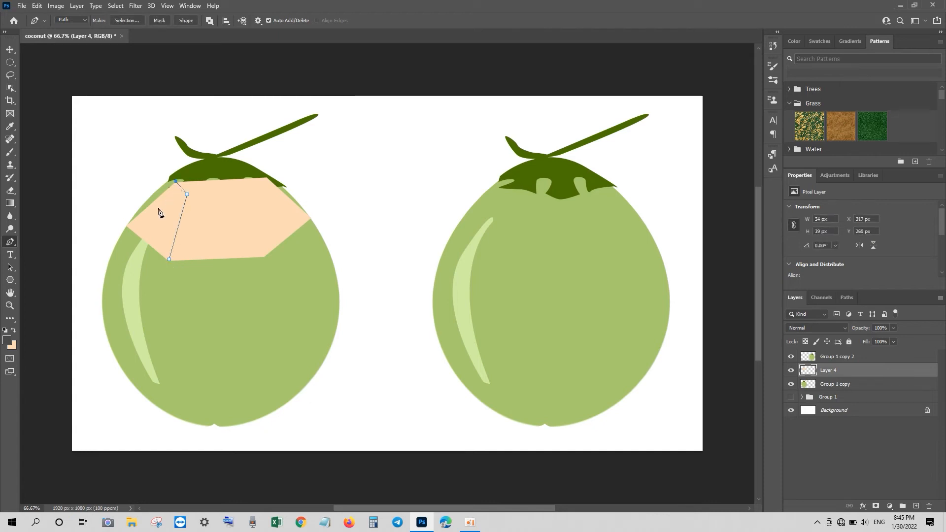
left_click(170, 261)
key("ctrl+Return")
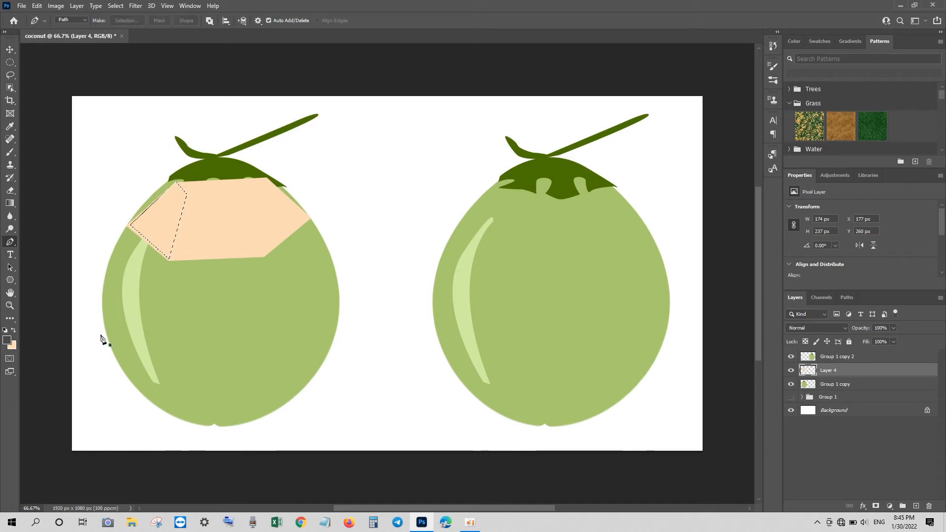
Fill the left facet with a darker orange background colour and deselect
left_click(13, 346)
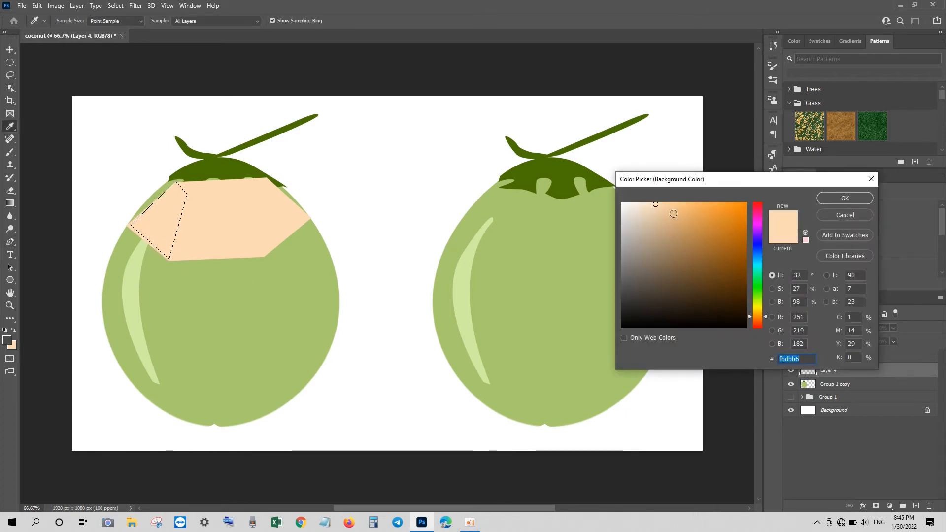
left_click_drag(671, 213, 682, 217)
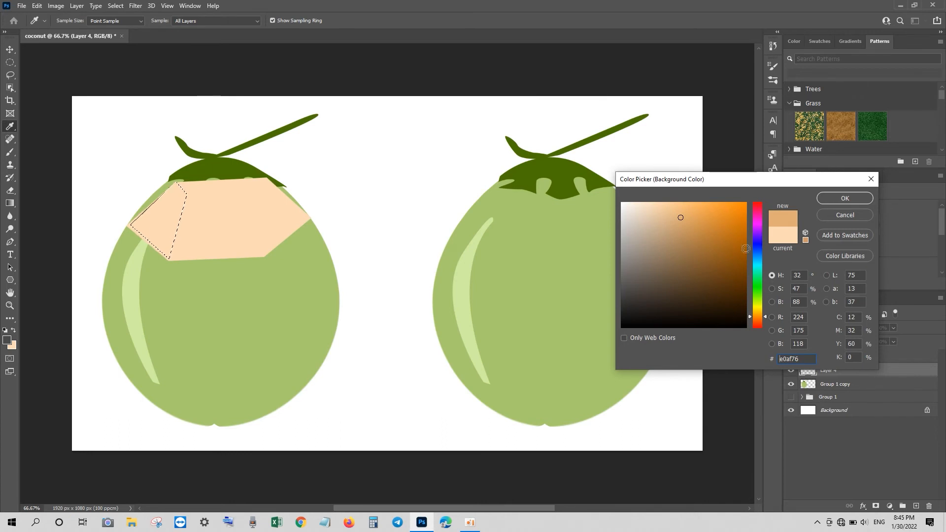
left_click(758, 318)
left_click_drag(758, 318, 758, 319)
left_click(691, 205)
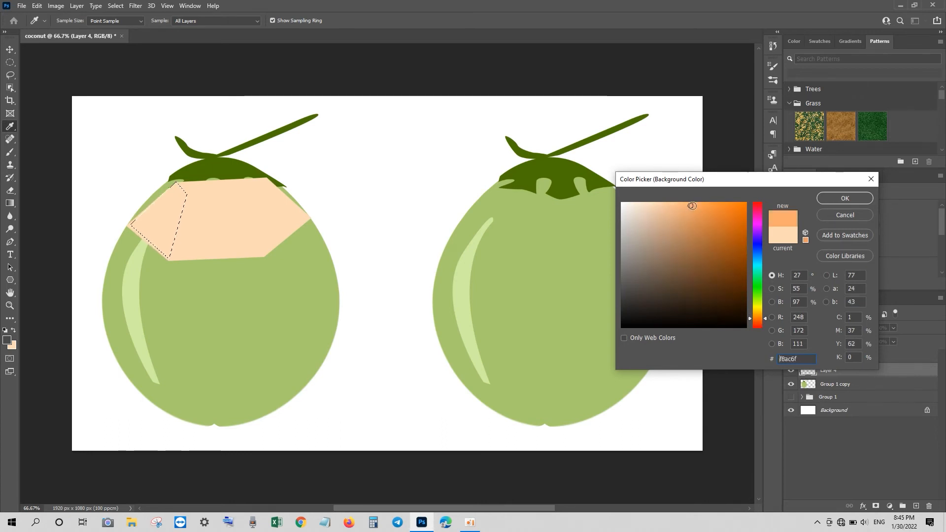
left_click(853, 199)
key("ctrl+BackSpace")
key("ctrl+d")
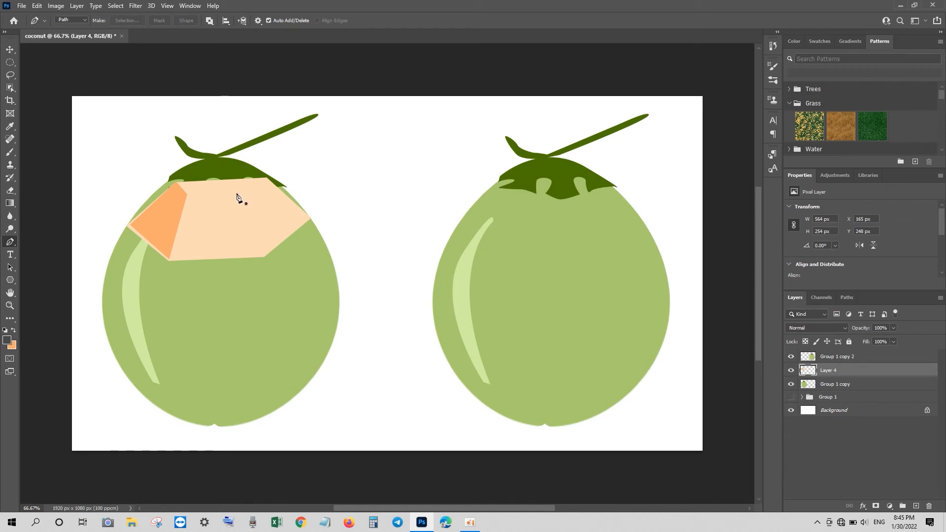
Fill the right facet with the same orange, then draw an oval selection across the cut top
left_click(262, 251)
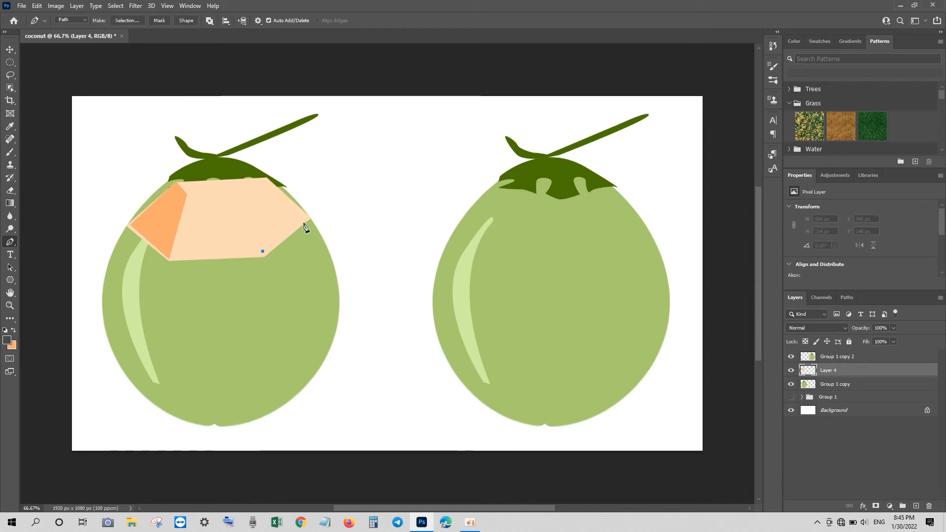
left_click(306, 217)
left_click(264, 179)
left_click(245, 195)
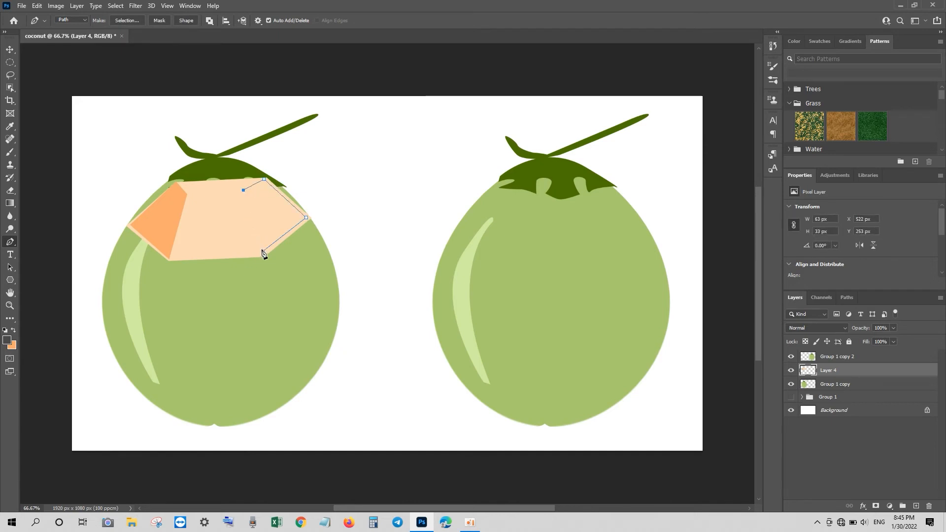
left_click(262, 251)
key("ctrl+Return")
key("ctrl+BackSpace")
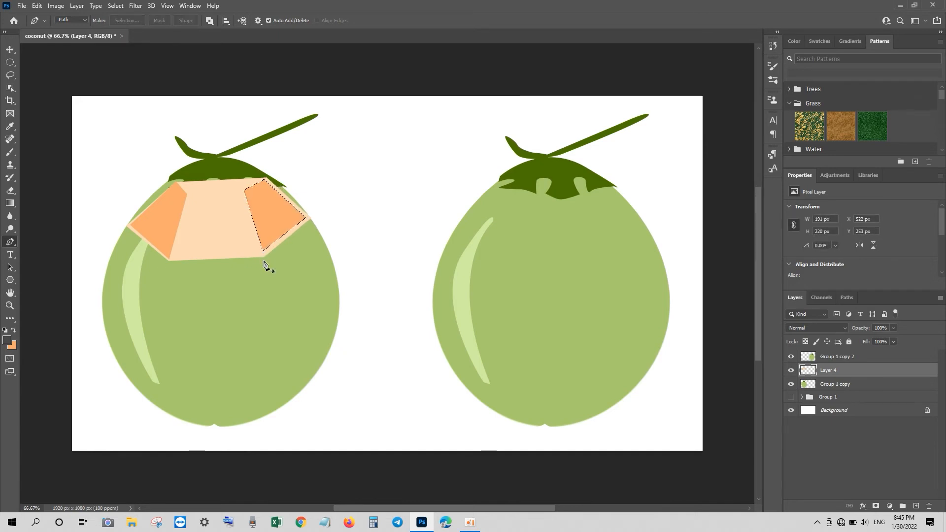
key("ctrl+d")
key("m")
left_click_drag(178, 176, 266, 203)
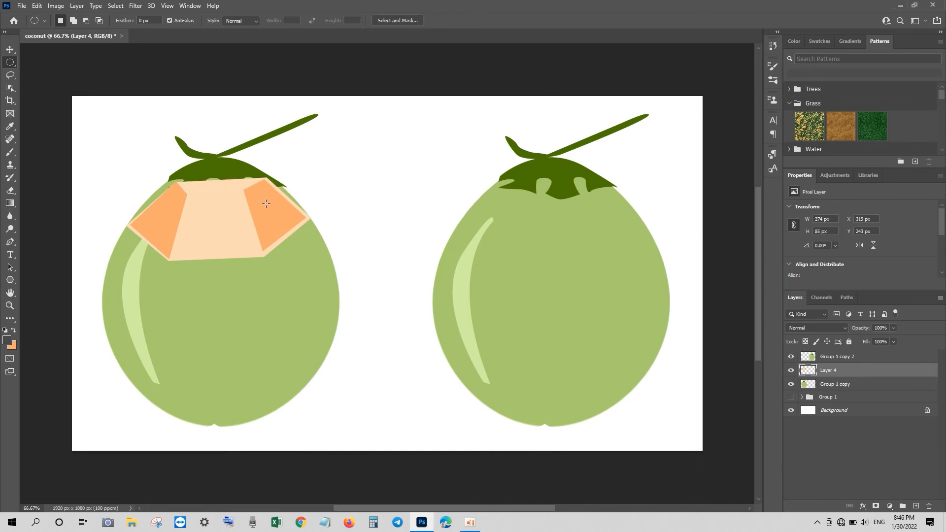
On a new layer, fill the oval with peach sampled from the cut top and move it up
left_click(916, 506)
left_click(12, 345)
left_click(231, 236)
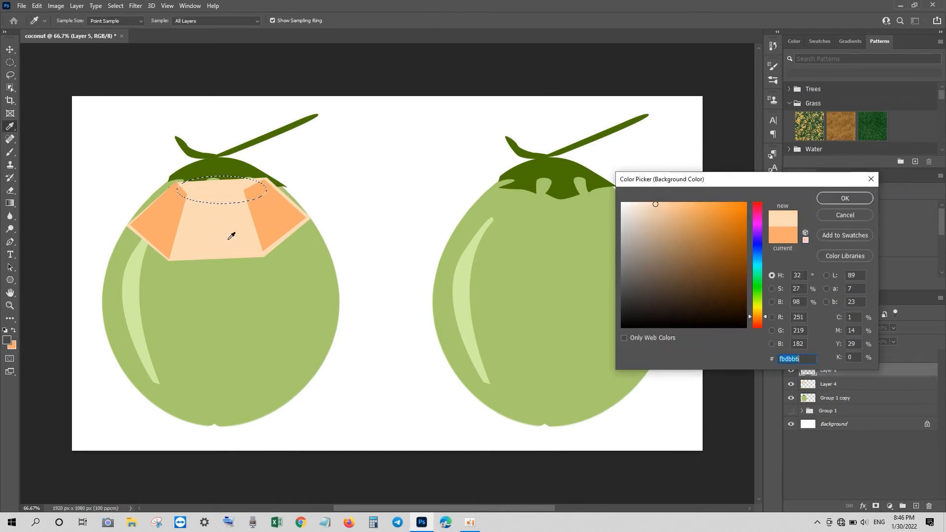
left_click(847, 200)
key("ctrl+BackSpace")
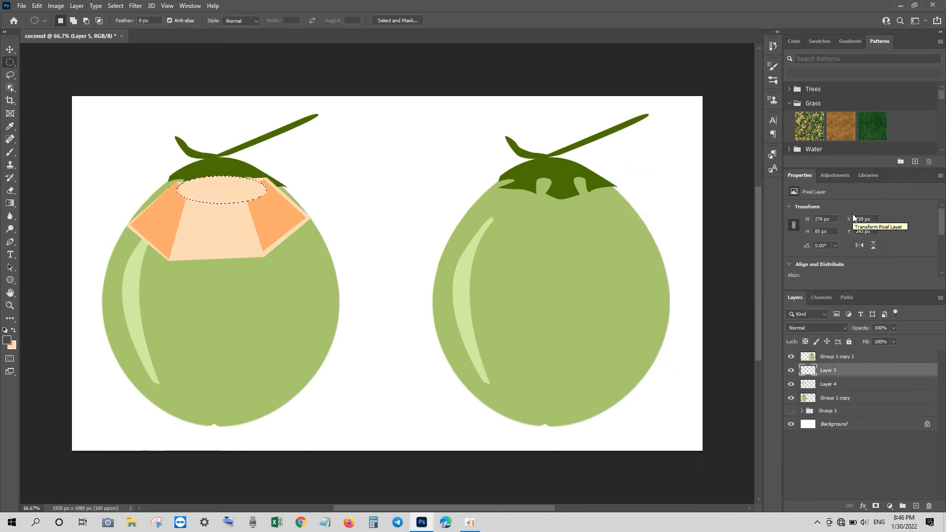
key("ctrl+t")
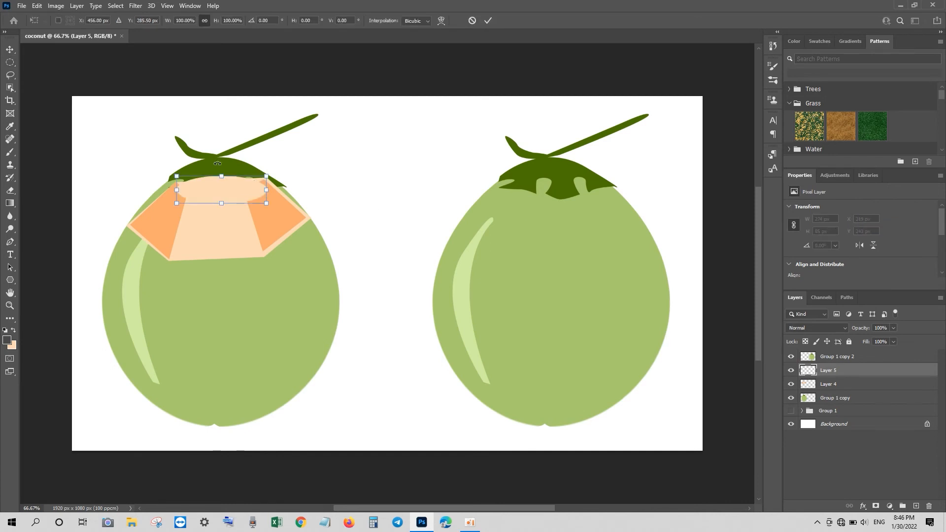
left_click_drag(230, 191, 227, 184)
key("Return")
Duplicate the peach oval, fill the copy dark grey and shrink it to about 55% as the hole
key("m")
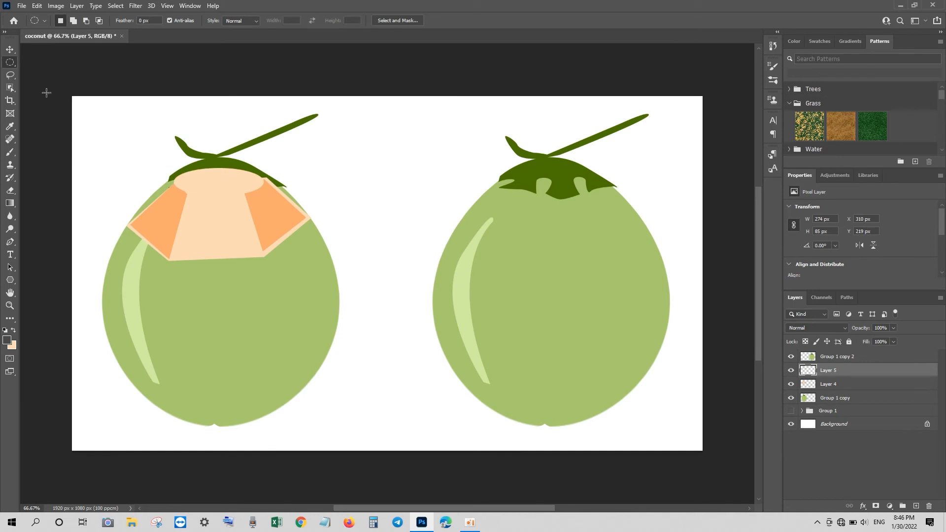
key("ctrl+j")
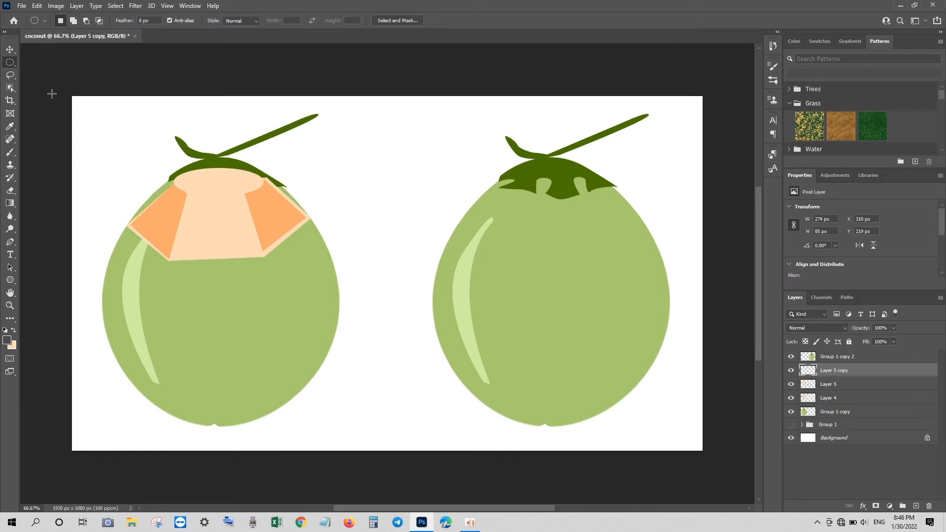
left_click(809, 371, "ctrl")
left_click(13, 331)
key("ctrl+BackSpace")
key("ctrl+t")
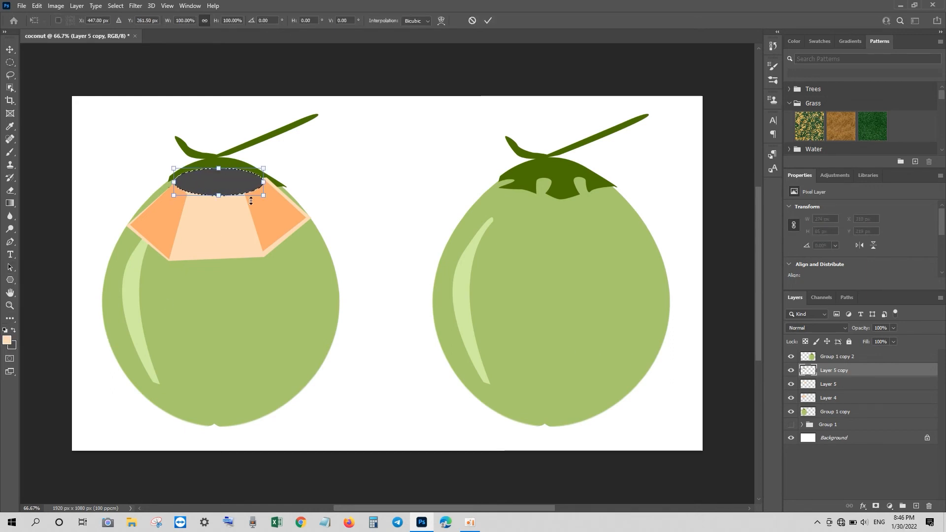
left_click_drag(263, 168, 224, 178)
key("Return")
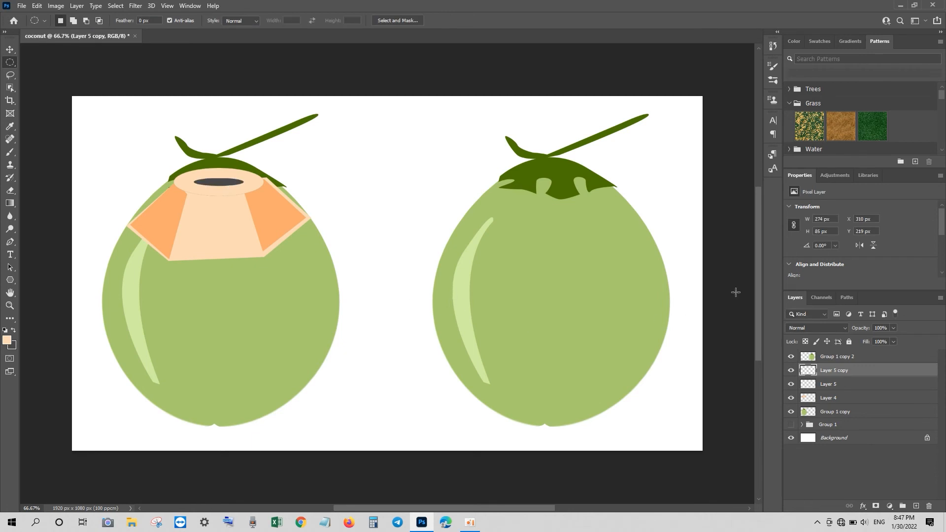
Merge the grey hole into the peach oval layer and stretch the ring slightly wider
right_click(828, 374)
left_click(715, 387)
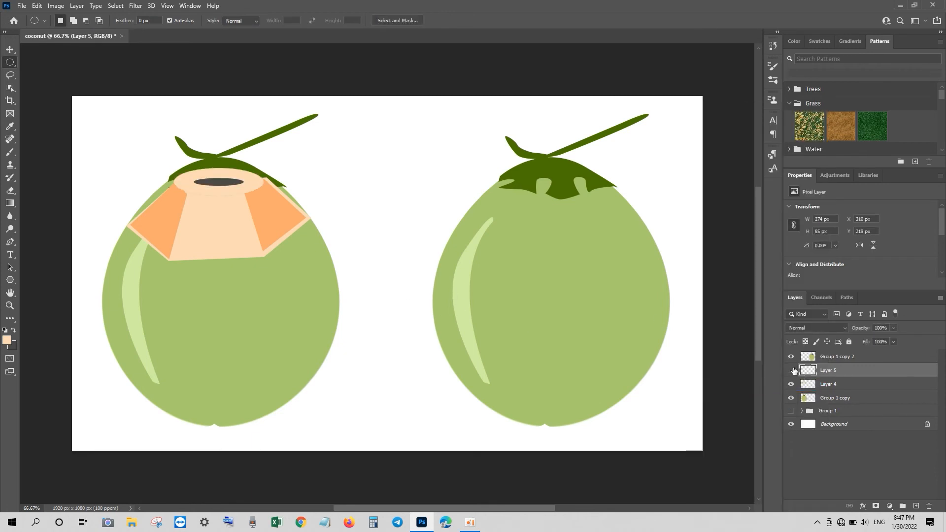
left_click(792, 370)
left_click(792, 370)
key("ctrl+t")
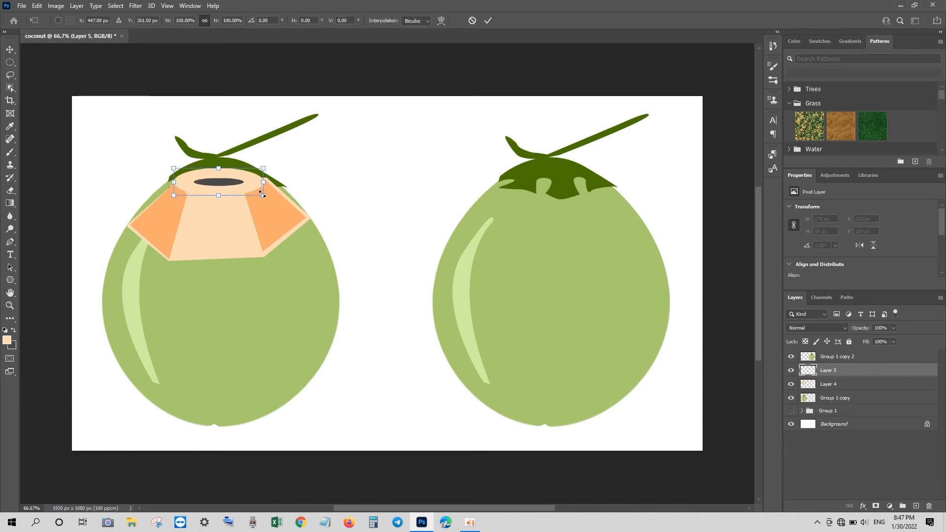
mouse_move(265, 182)
left_mouse_down()
mouse_move(238, 188)
mouse_move(269, 168)
left_mouse_up()
key("Return")
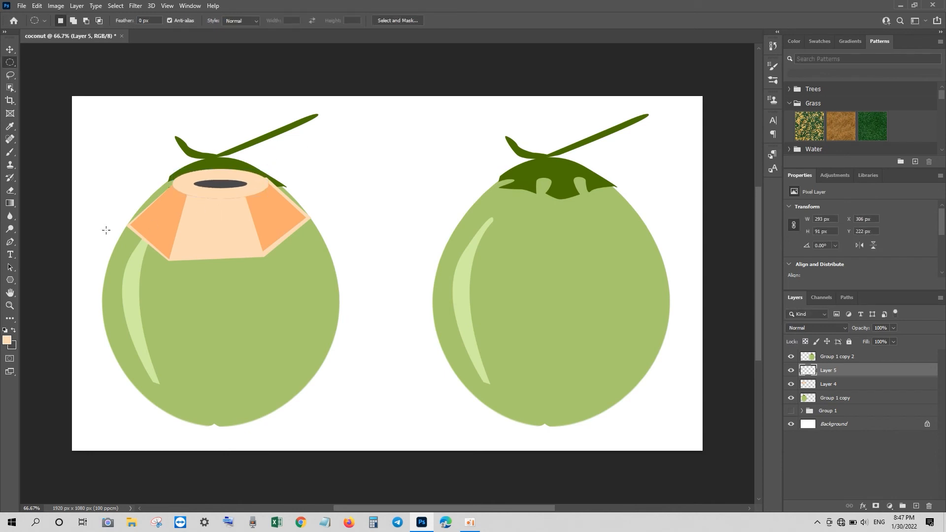
Toggle the ring and orange cut pieces on and off to compare, then select the orange pieces
left_click(791, 370)
left_click(791, 370)
left_click(791, 384)
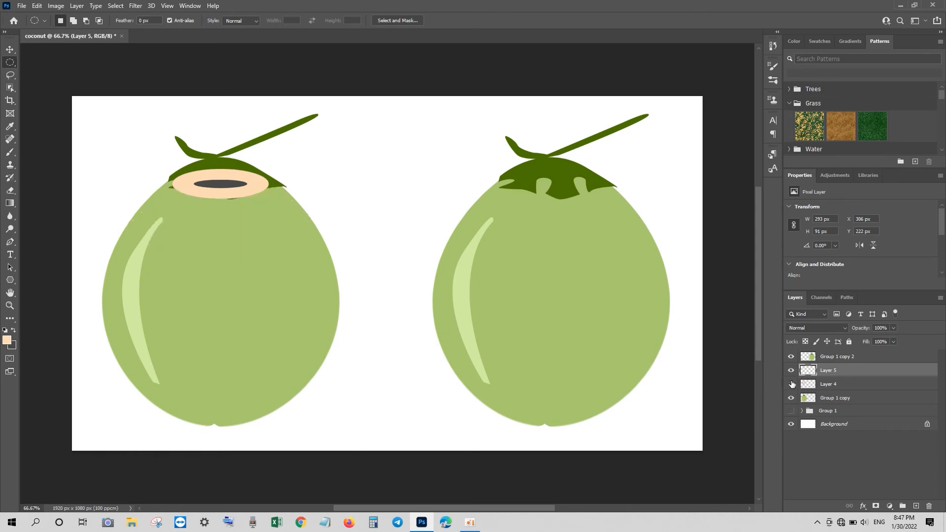
left_click(792, 384)
left_click(811, 384)
key("ctrl+t")
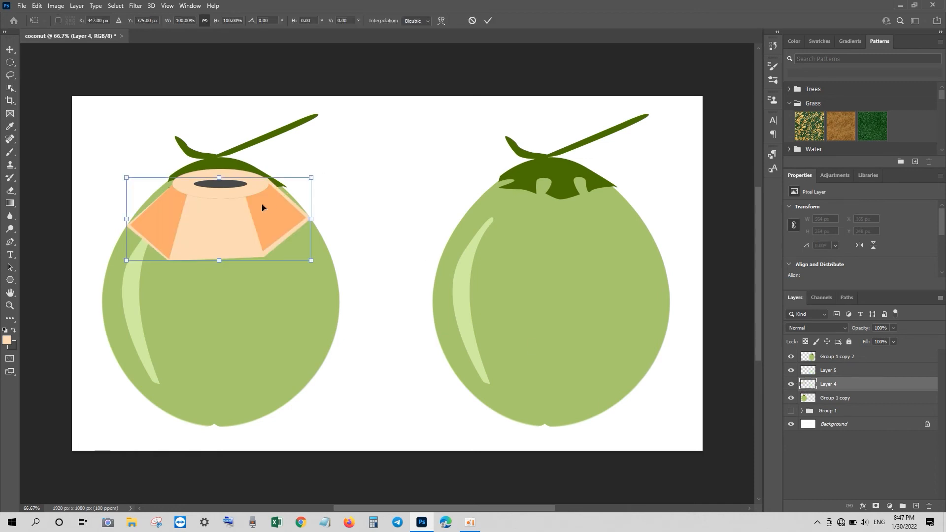
Warp the orange cut facets, nudging their left and right edges slightly
right_click(262, 208)
left_click(283, 271)
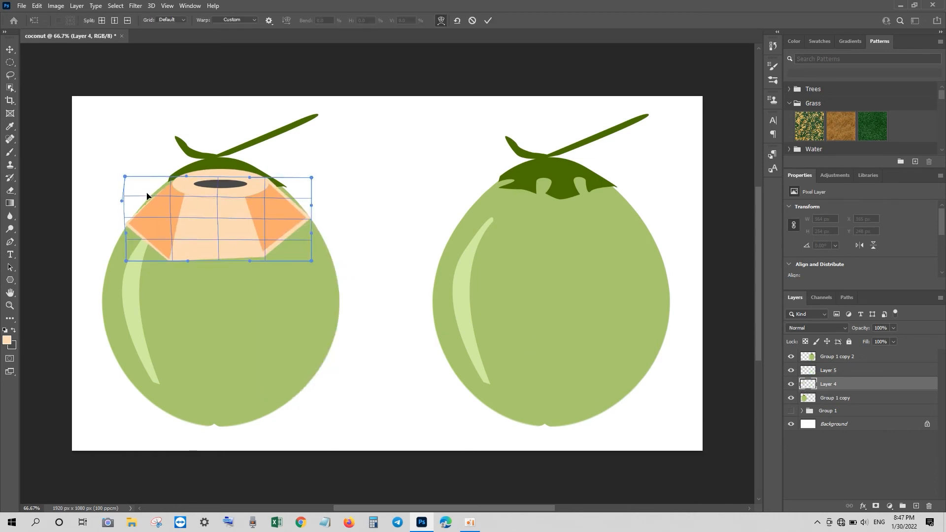
left_click_drag(146, 192, 149, 194)
left_click_drag(126, 233, 128, 236)
left_click_drag(280, 199, 282, 196)
left_click_drag(311, 231, 311, 237)
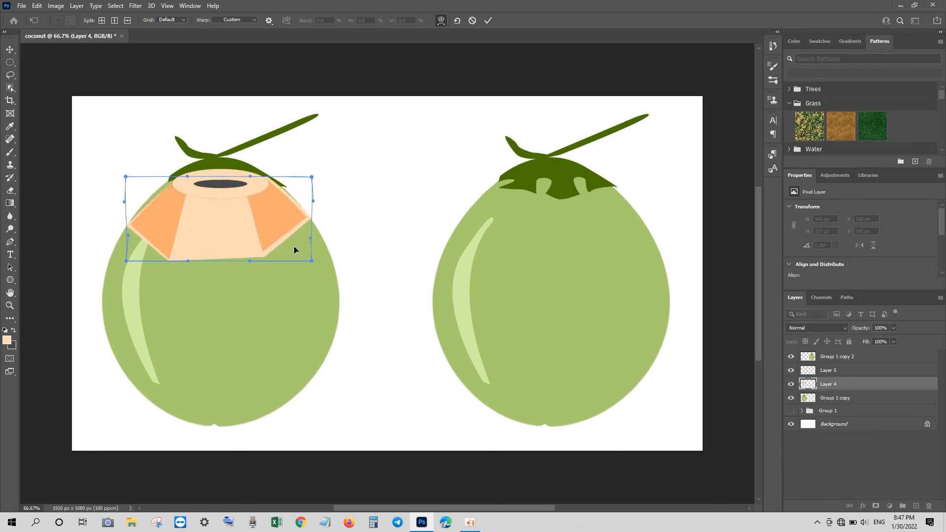
key("Return")
Lasso and delete the stem and leaves from the left coconut body layer, then select the top ring layer
left_click(791, 398)
left_click(791, 398)
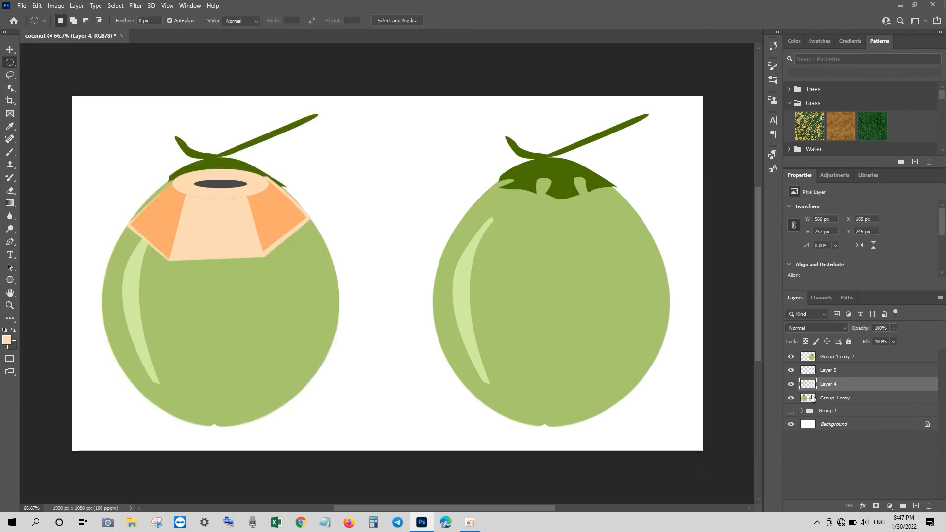
left_click(835, 398)
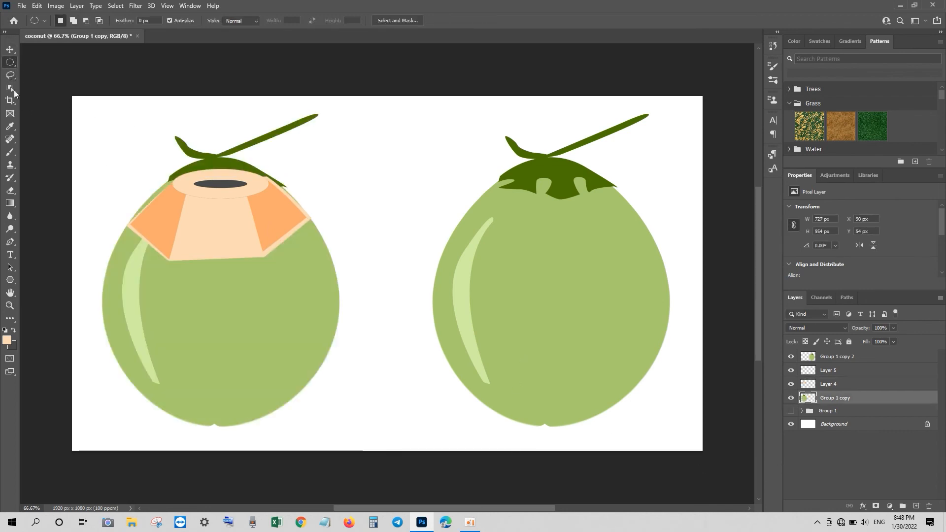
right_click(10, 75)
left_click(37, 75)
mouse_move(109, 173)
left_mouse_down()
mouse_move(132, 226)
mouse_move(207, 211)
mouse_move(304, 221)
mouse_move(322, 212)
mouse_move(335, 124)
mouse_move(176, 114)
mouse_move(119, 152)
mouse_move(99, 200)
mouse_move(132, 227)
left_mouse_up()
key("Delete")
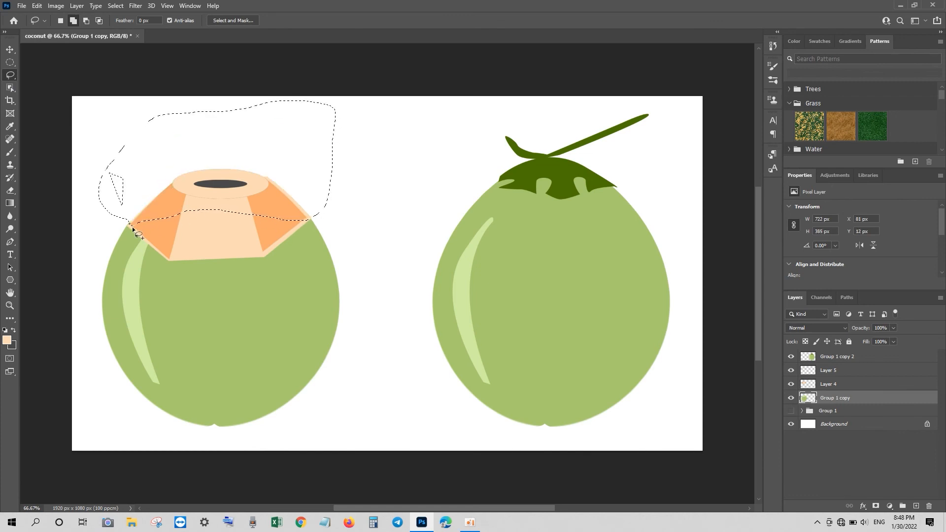
key("ctrl+d")
left_click(10, 49)
left_click(249, 199)
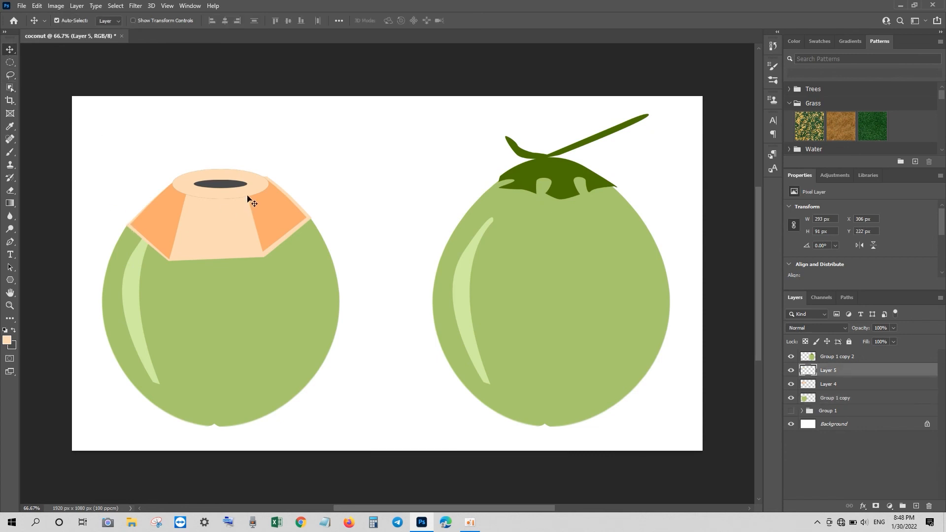
Try the top ring at 58% opacity, then revert it to full opacity
key("ctrl+t")
key("Return")
left_click_drag(863, 330, 841, 333)
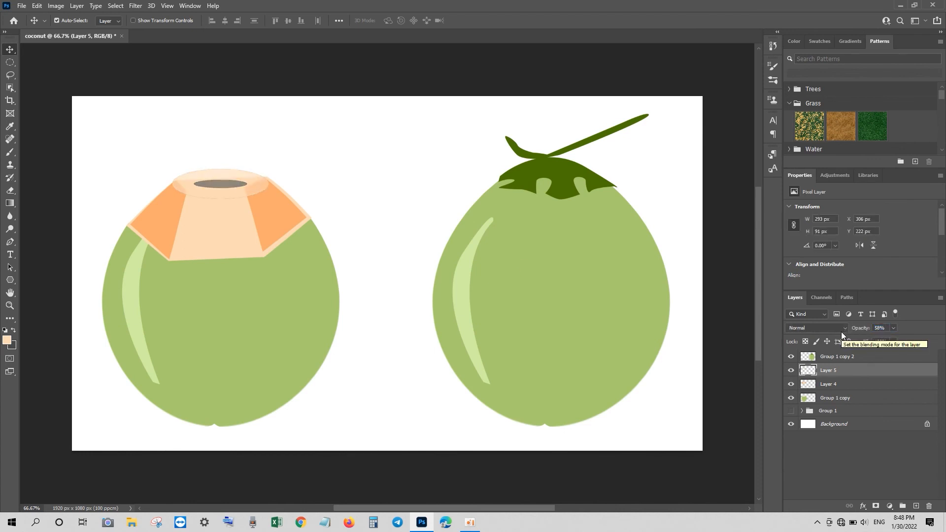
key("ctrl+z")
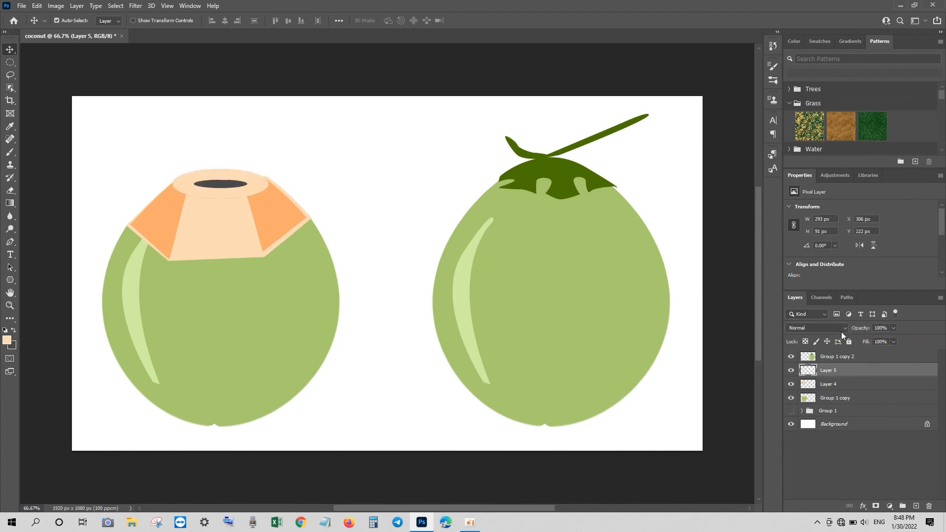
Fill the ring's ellipse with peach on a new layer placed below the hole layer
left_click(813, 371, "ctrl")
left_click(14, 330)
left_click(916, 506)
key("ctrl+BackSpace")
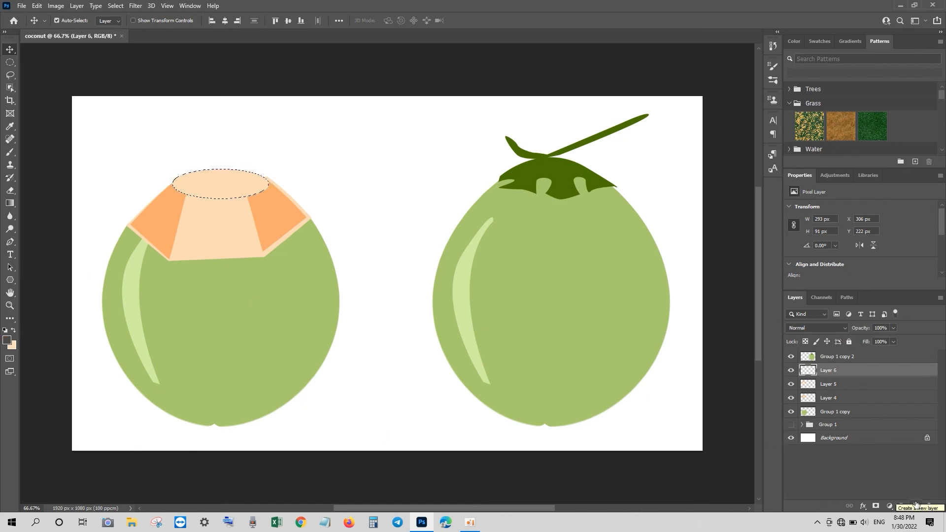
key("ctrl+d")
key("ctrl+bracketleft")
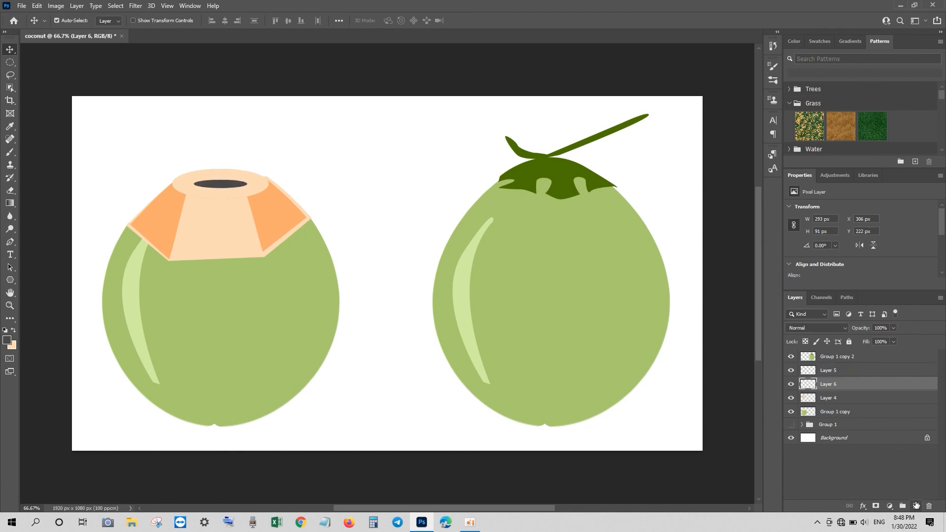
Set the dark hole layer to 53% opacity and merge the top layers down into the orange pieces
left_click(792, 371)
left_click(791, 371)
key("alt+bracketright")
left_click_drag(859, 328, 839, 330)
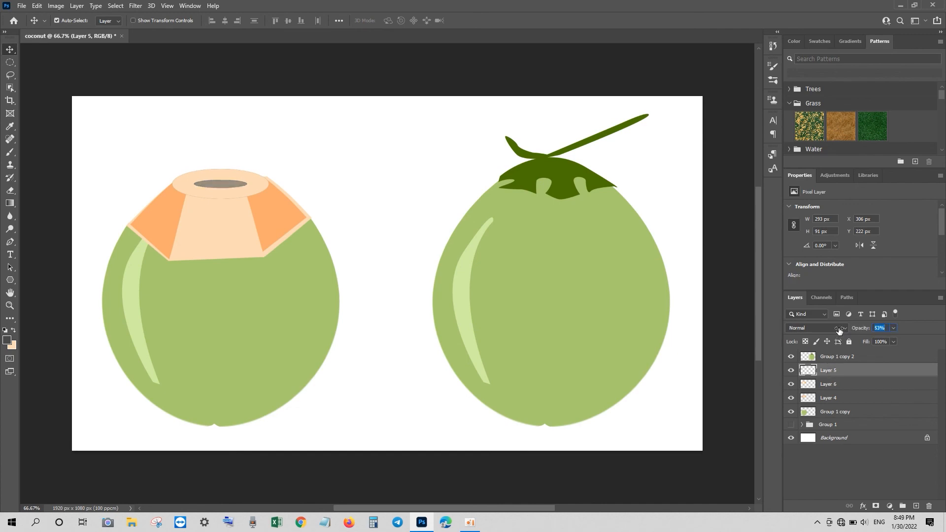
right_click(848, 370)
left_click(730, 385)
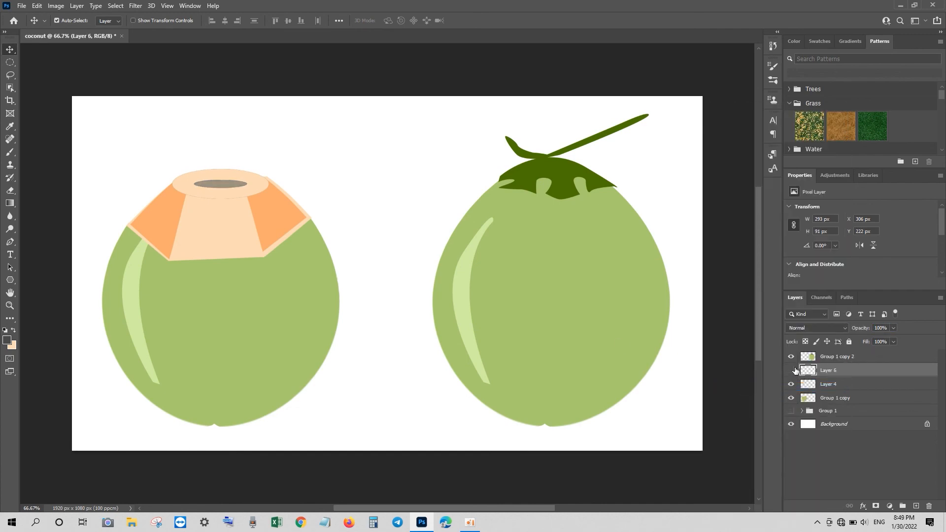
right_click(816, 370)
left_click(735, 386)
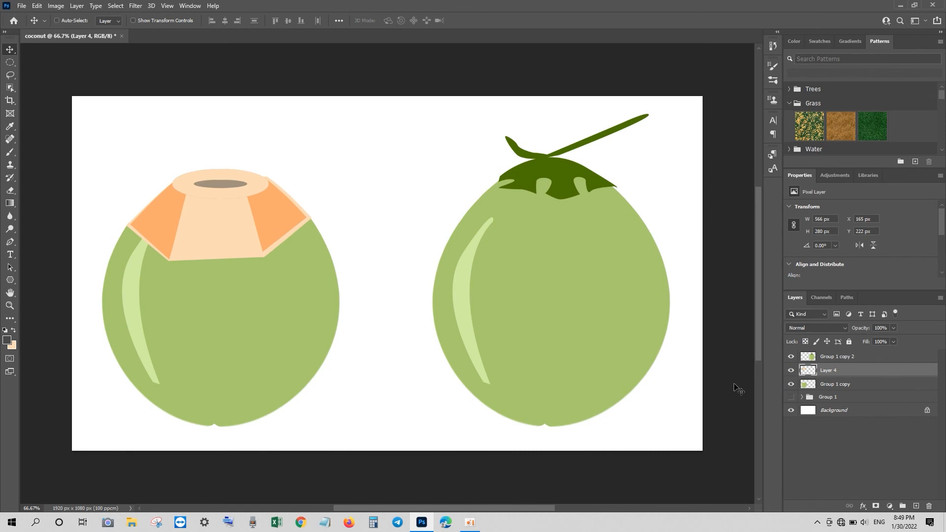
Flatten the cut top to about 80% height and skew both bottom corners upward
key("ctrl+t")
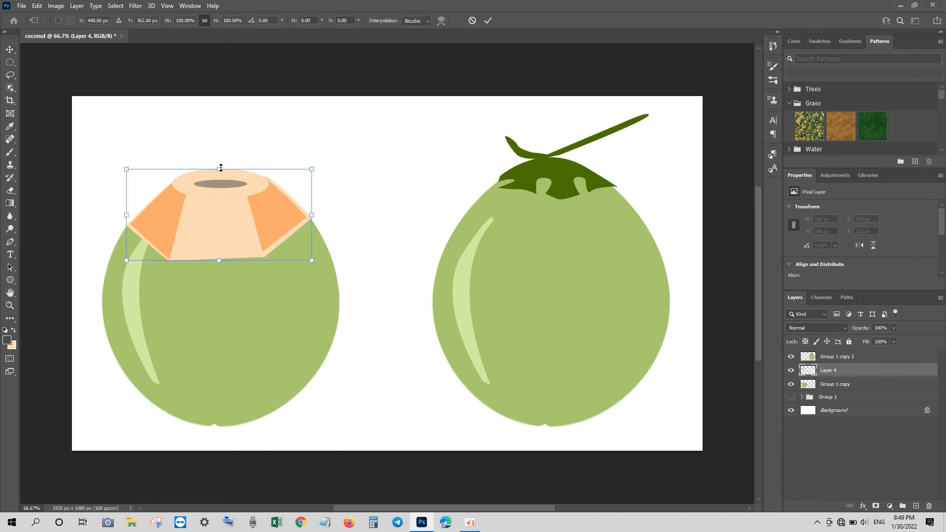
left_click_drag(221, 168, 220, 187)
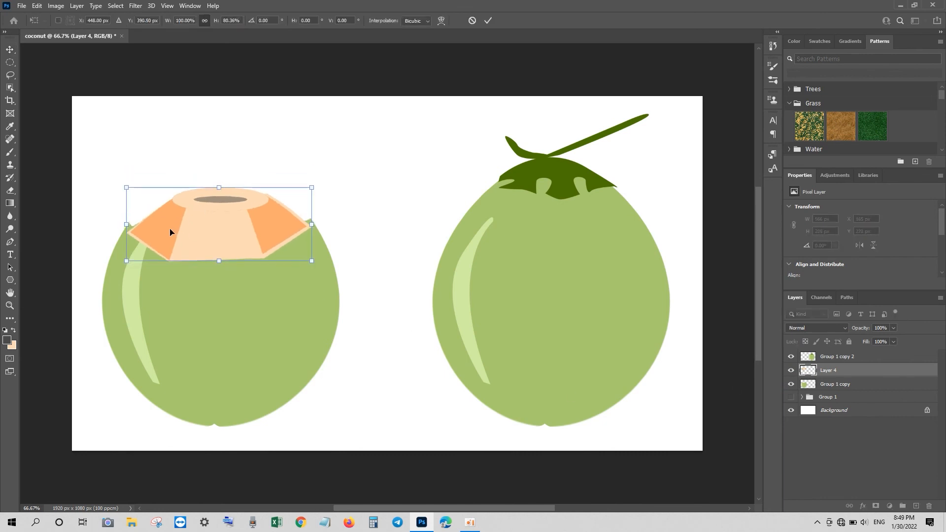
right_click(170, 231)
left_click(187, 265)
left_click_drag(127, 261, 123, 248)
left_click_drag(311, 261, 316, 251)
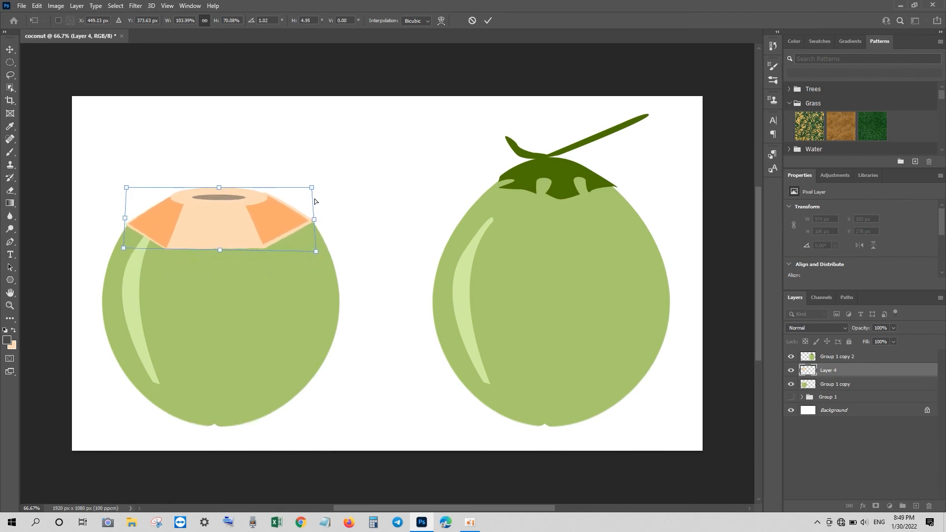
key("Return")
Merge the cut top into the coconut body, squash it to about 84% height and move it right
left_click(130, 292)
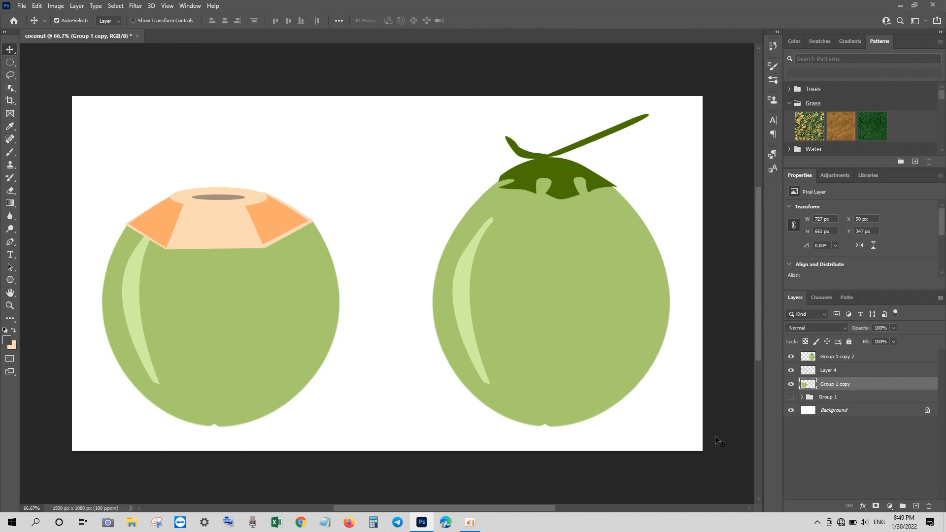
right_click(823, 372)
left_click(730, 385)
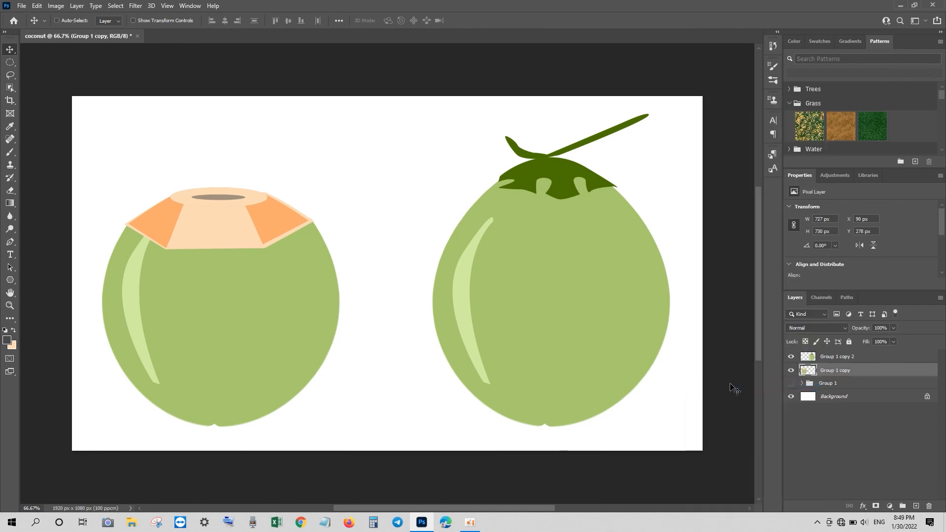
key("ctrl+t")
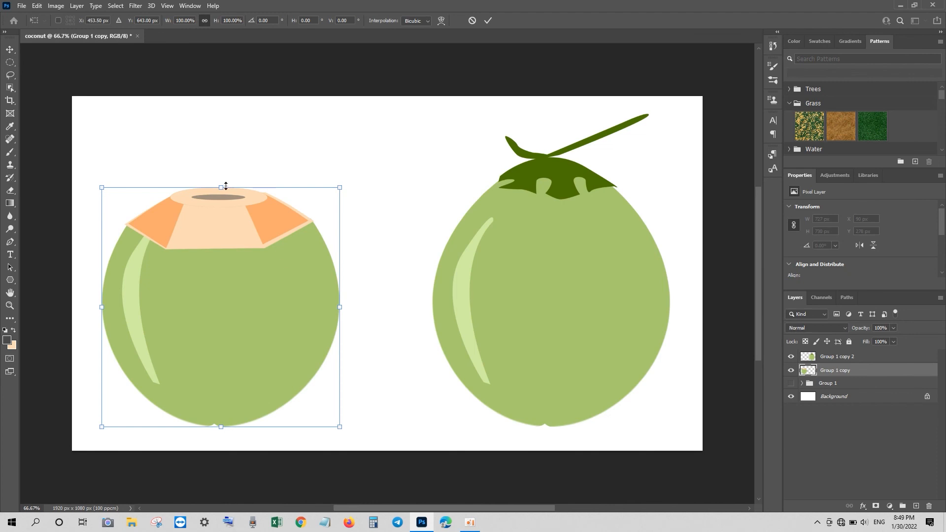
left_click_drag(225, 185, 229, 225)
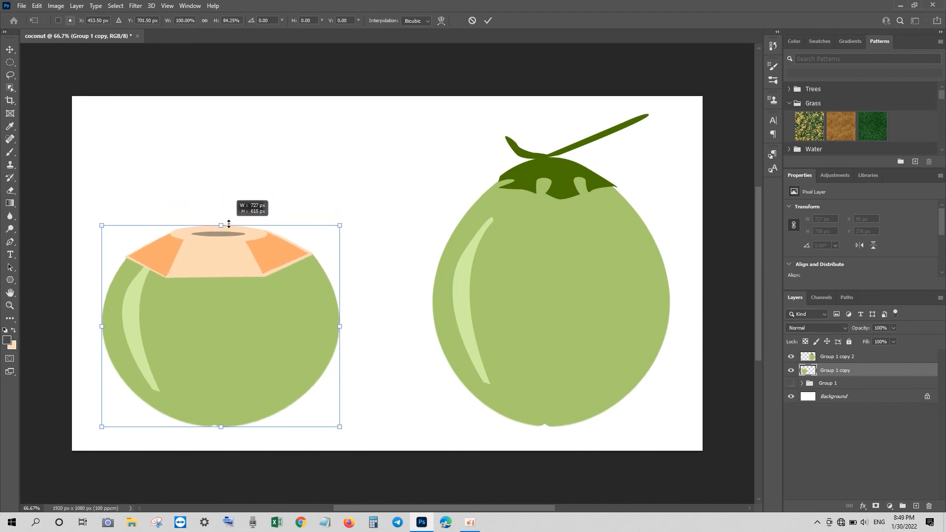
left_click_drag(247, 314, 247, 298)
key("Return")
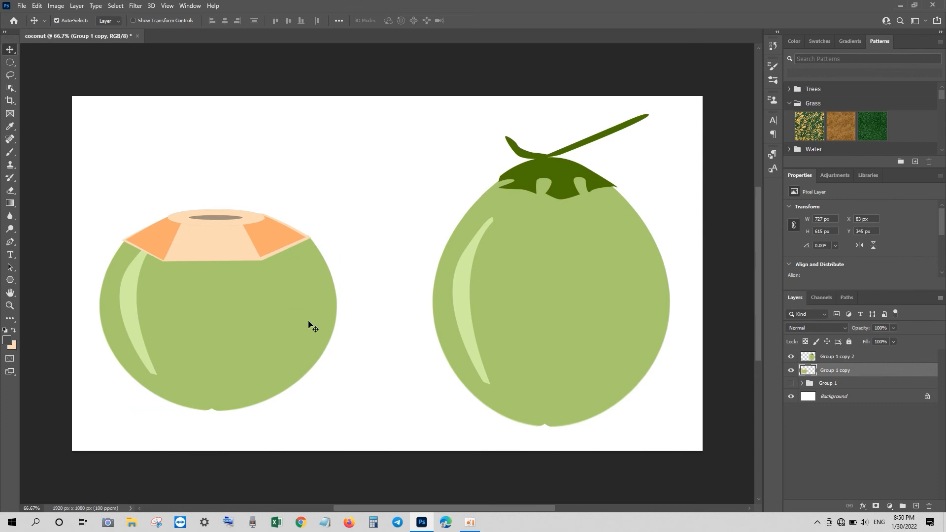
left_click_drag(256, 323, 300, 323)
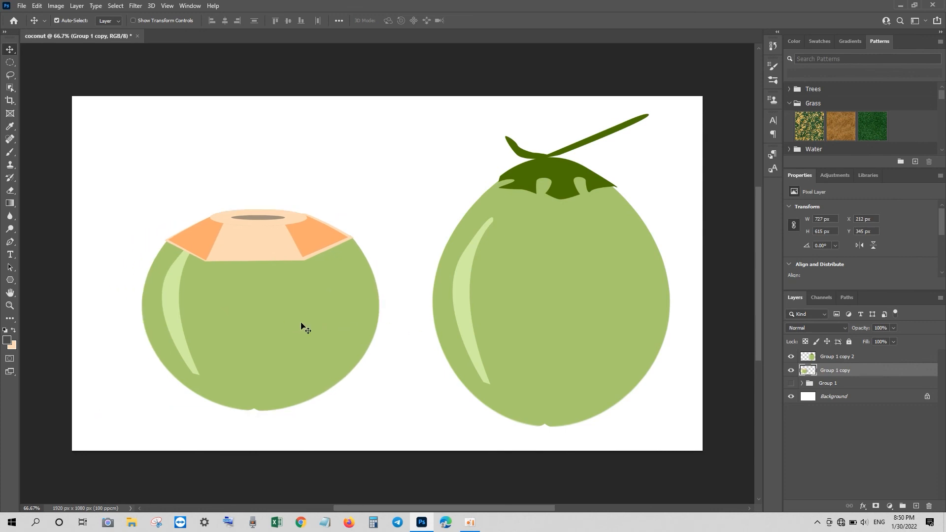